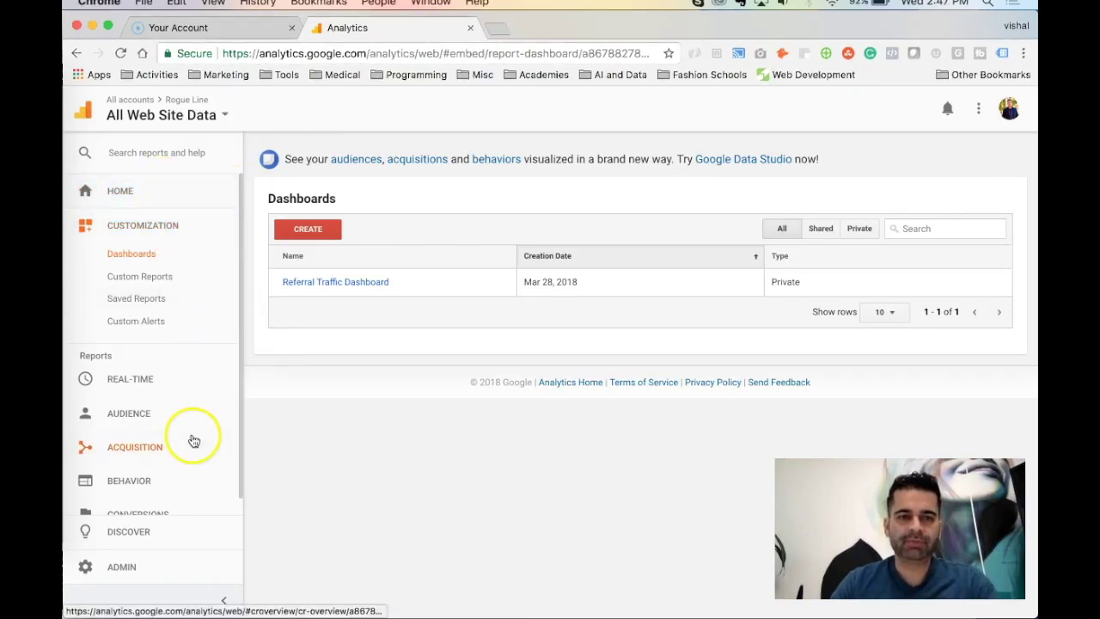
Open the goals of the All Web Site Data view in the administration settings and start a new goal.
click(128, 568)
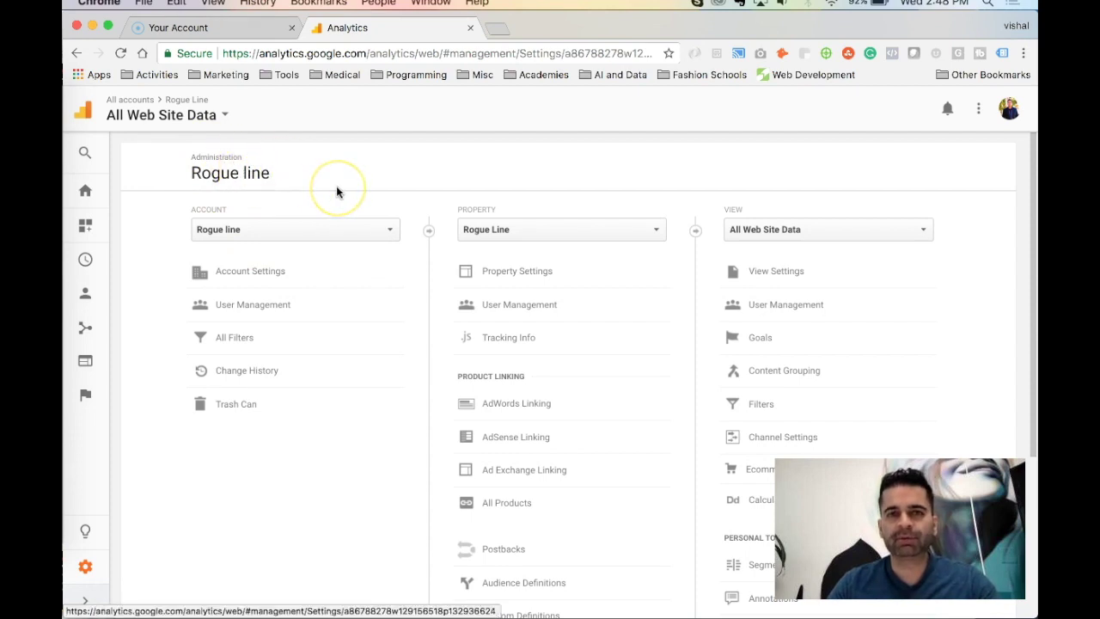
click(761, 337)
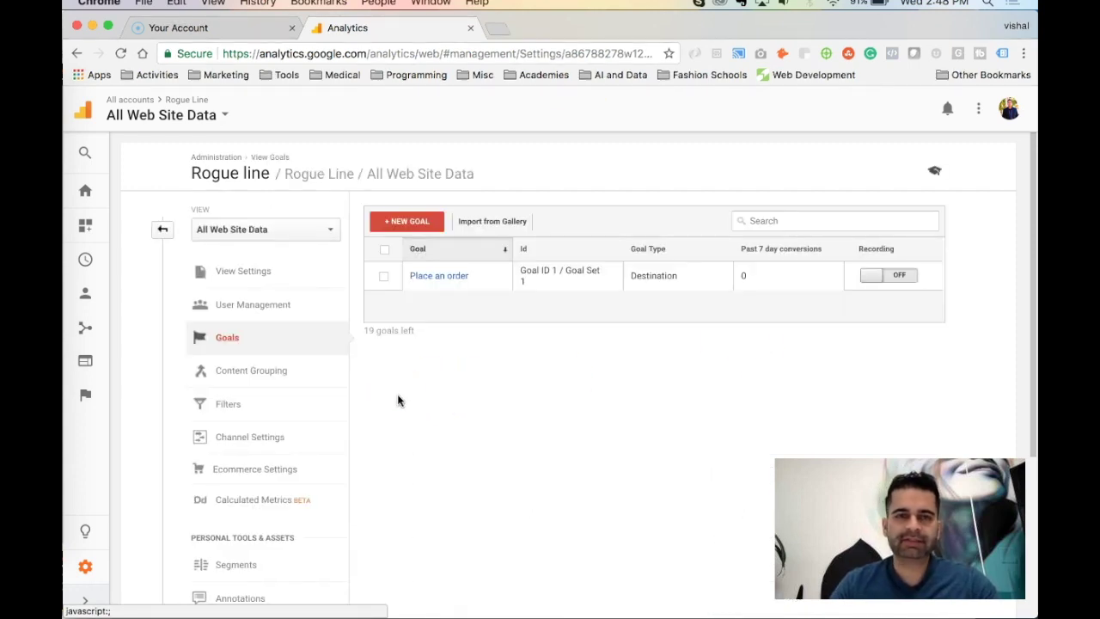
click(402, 224)
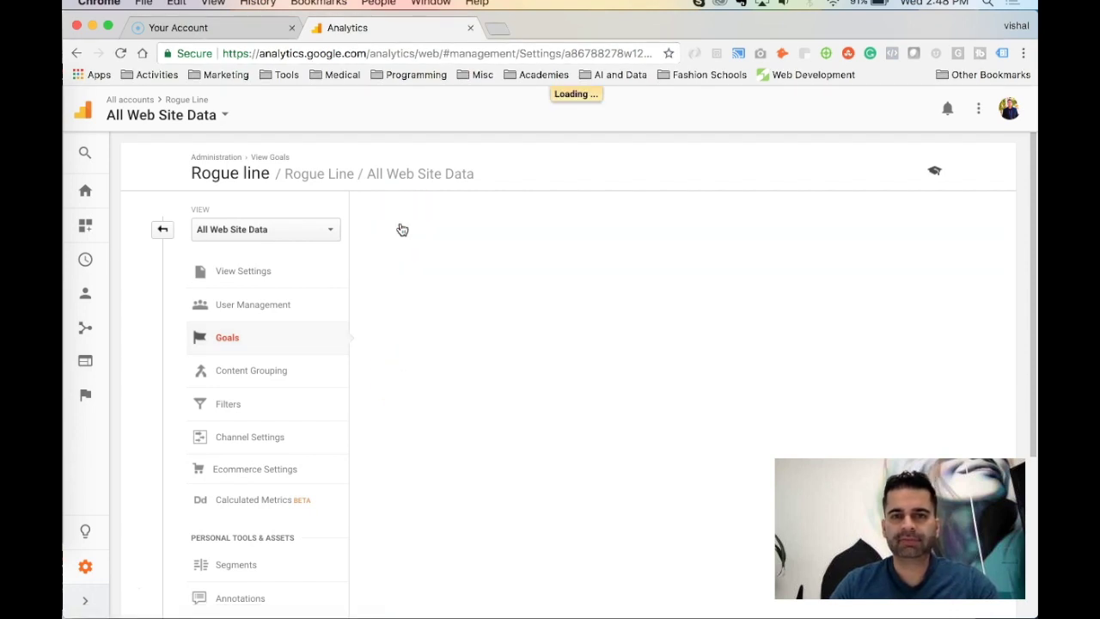
Choose the Make an appointment template for the goal and continue to the goal description.
scroll(372, 370, down, 3)
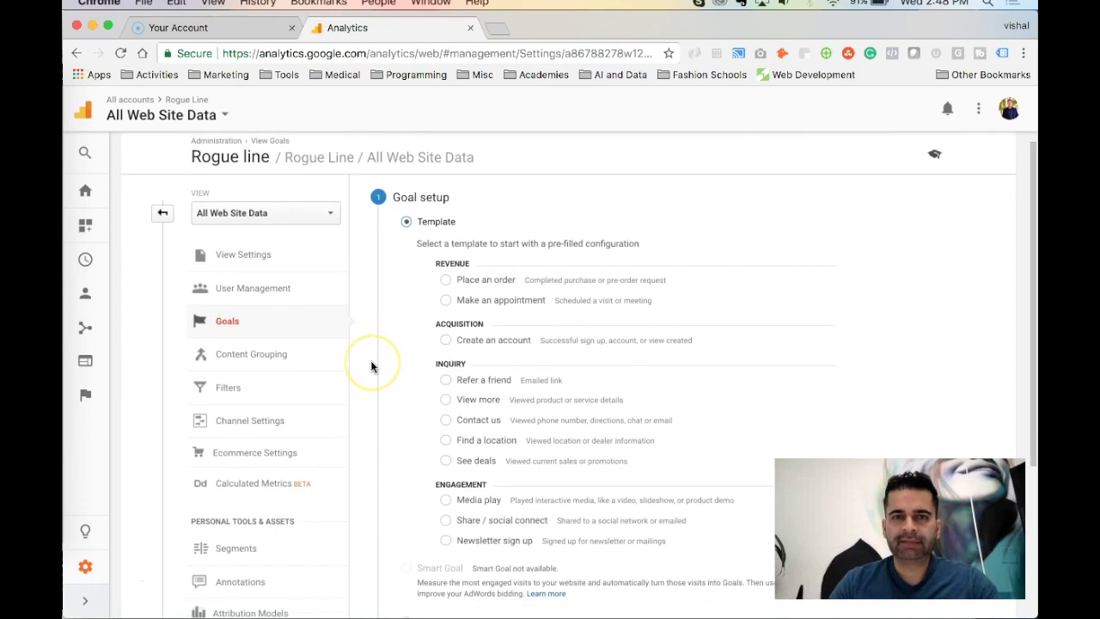
click(412, 230)
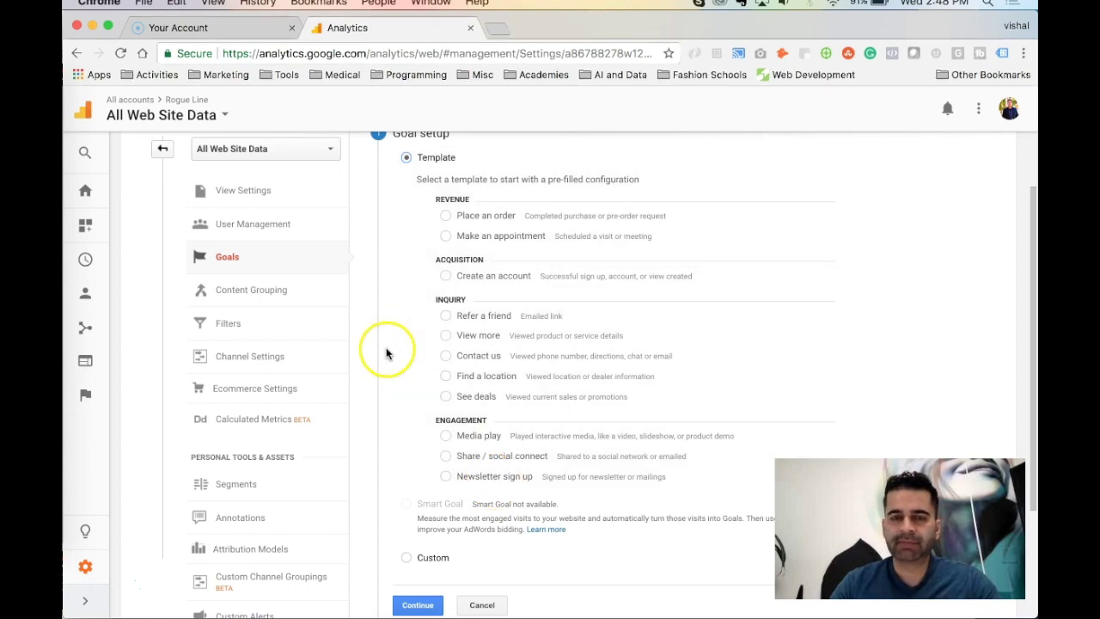
scroll(386, 353, up, 1)
click(445, 260)
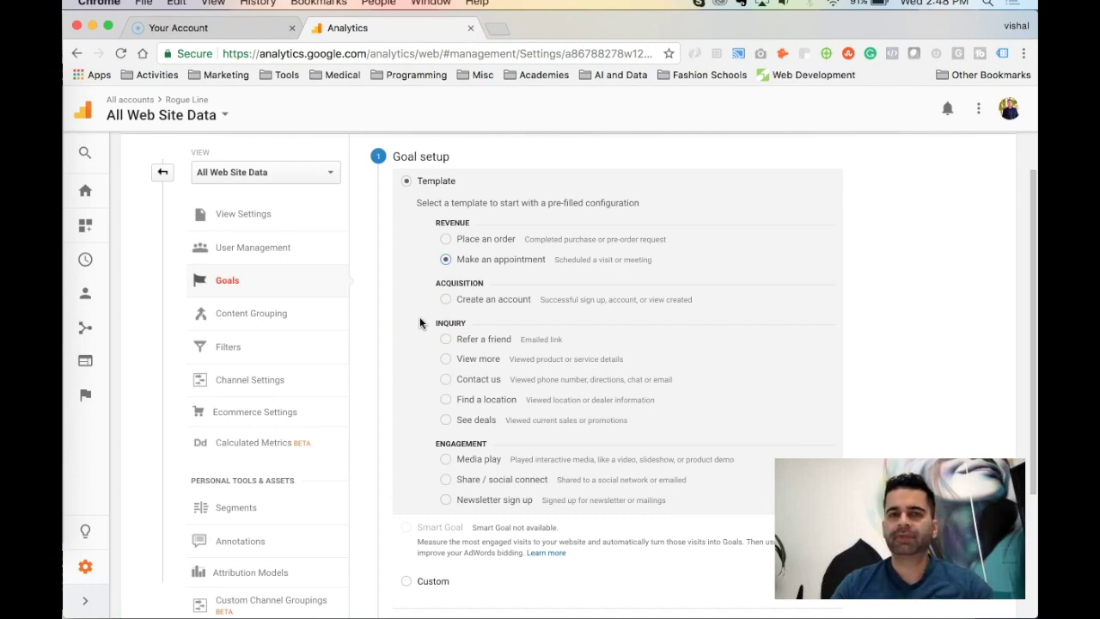
scroll(425, 474, down, 3)
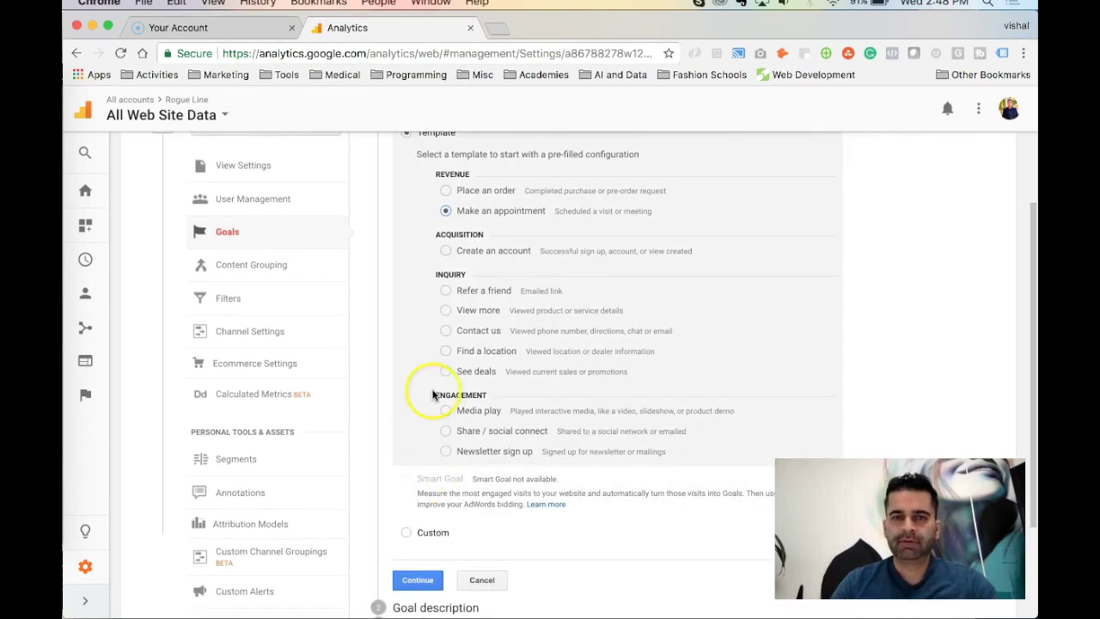
click(417, 489)
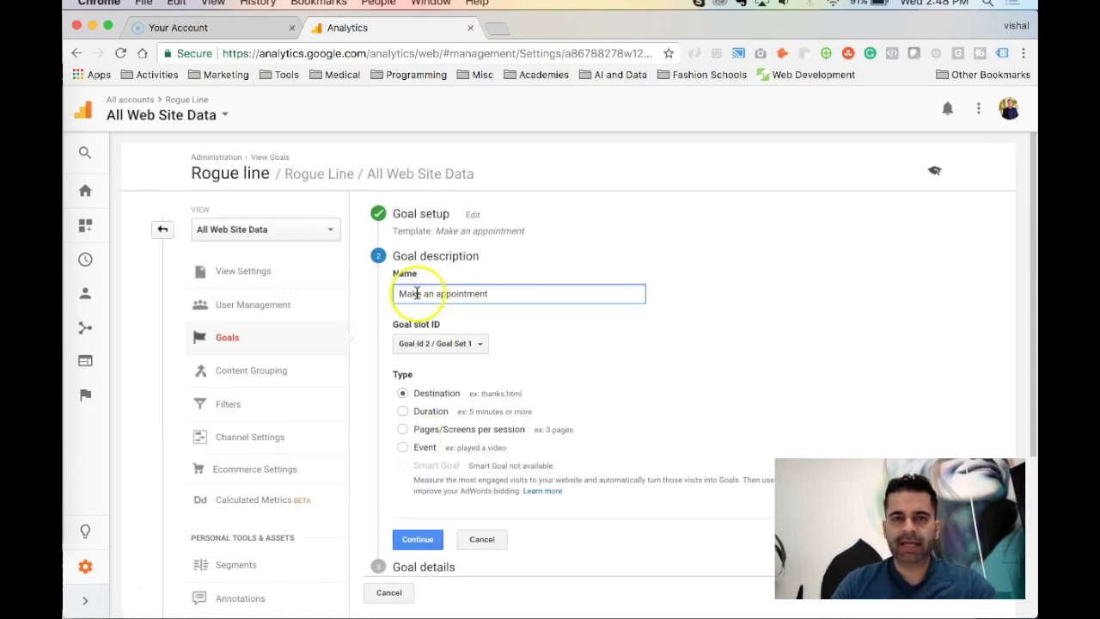
Keep the goal name Make an appointment and choose Goal Id 2 / Goal Set 1 as the goal slot.
double_click(507, 294)
click(507, 293)
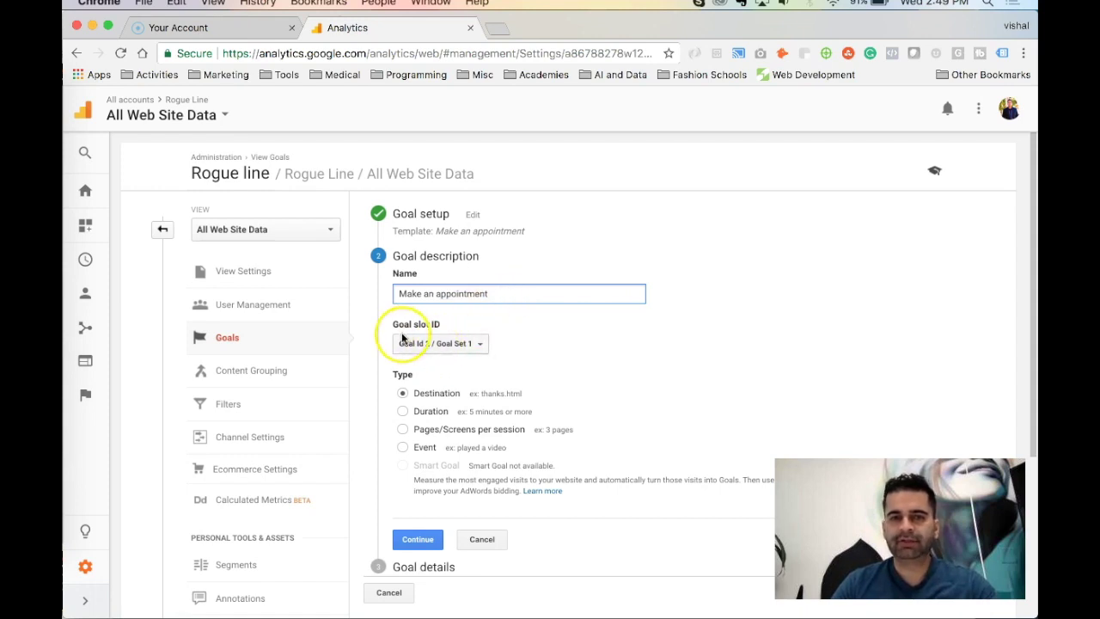
click(475, 343)
scroll(484, 418, down, 10)
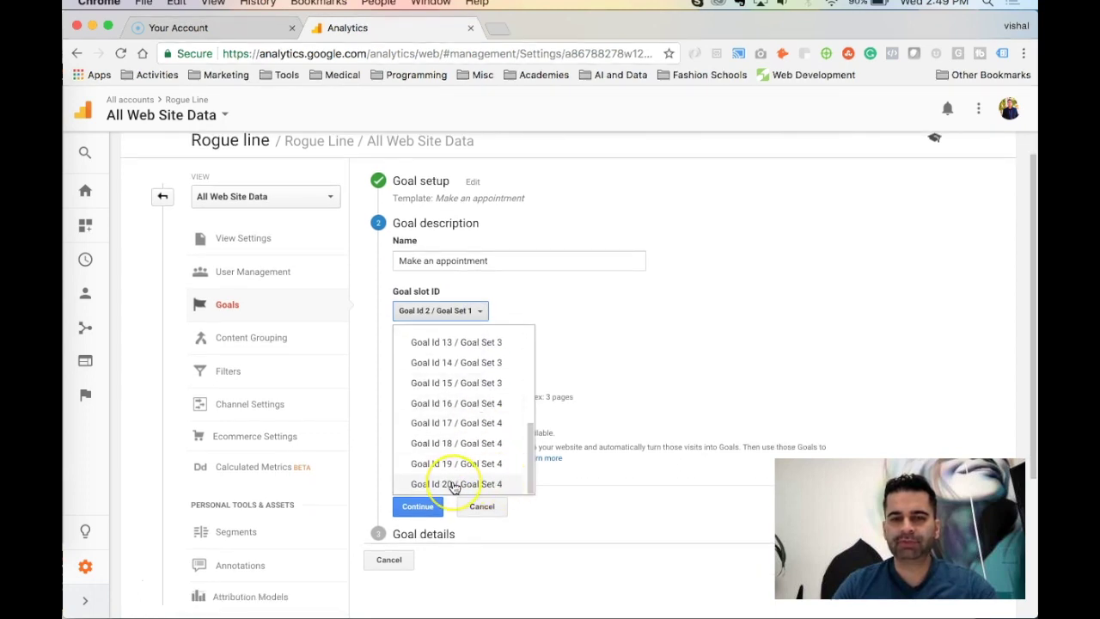
scroll(454, 455, up, 10)
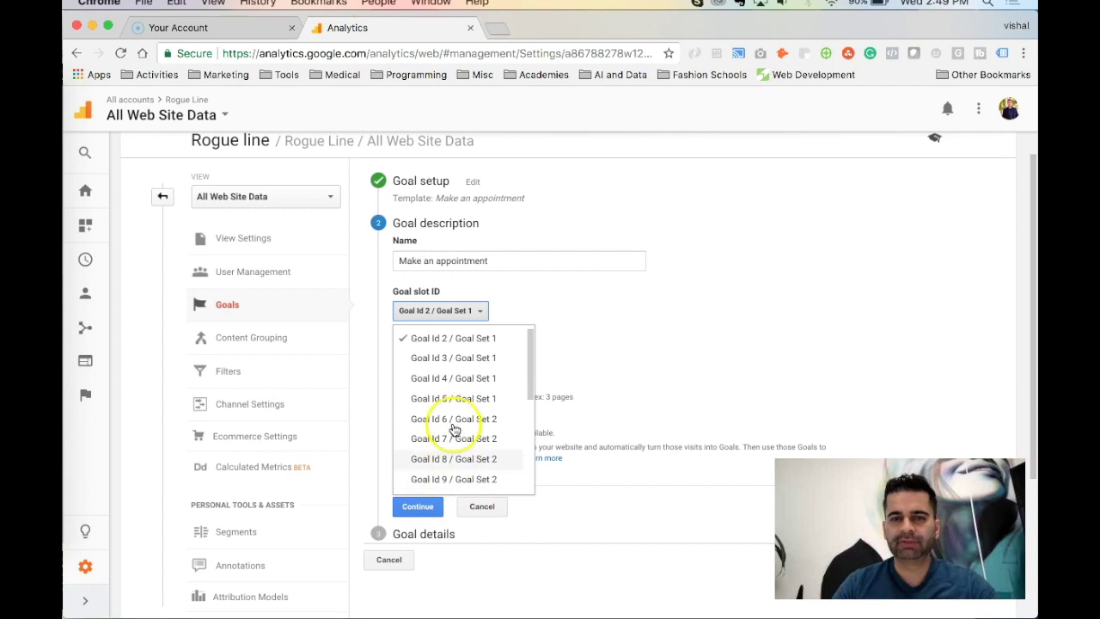
click(499, 339)
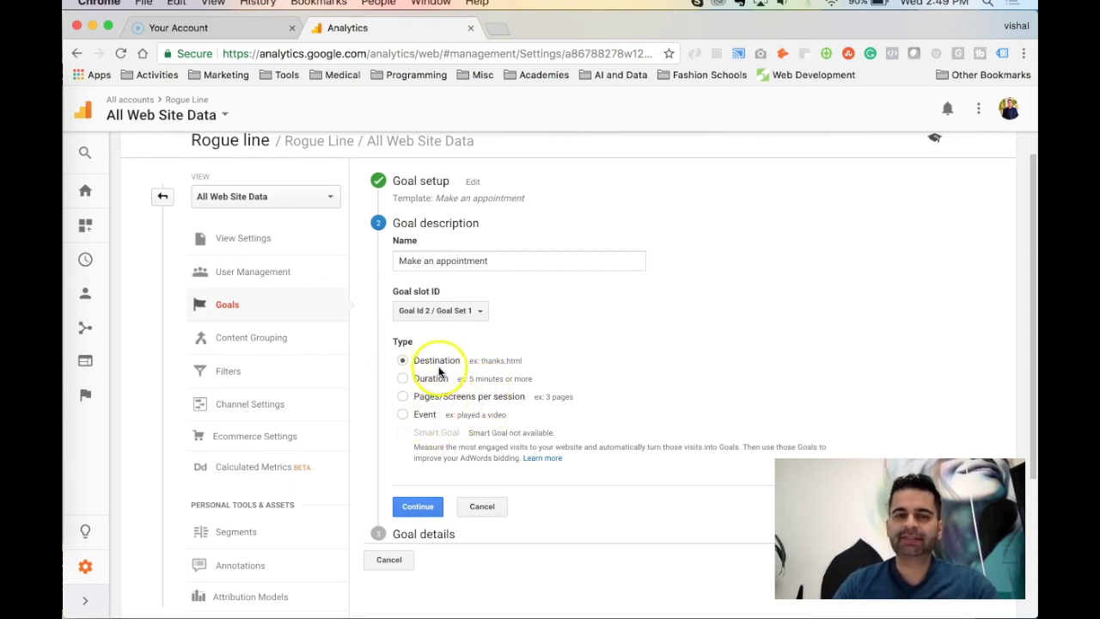
Try Duration, Pages/Screens per session and Event as the goal type.
scroll(360, 404, up, 1)
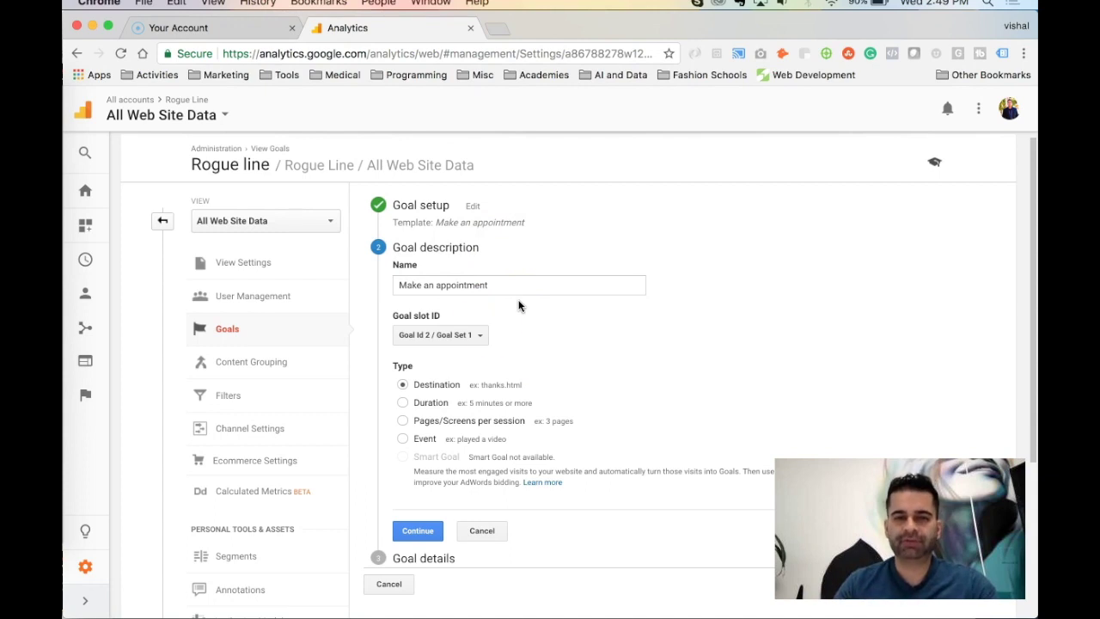
click(401, 403)
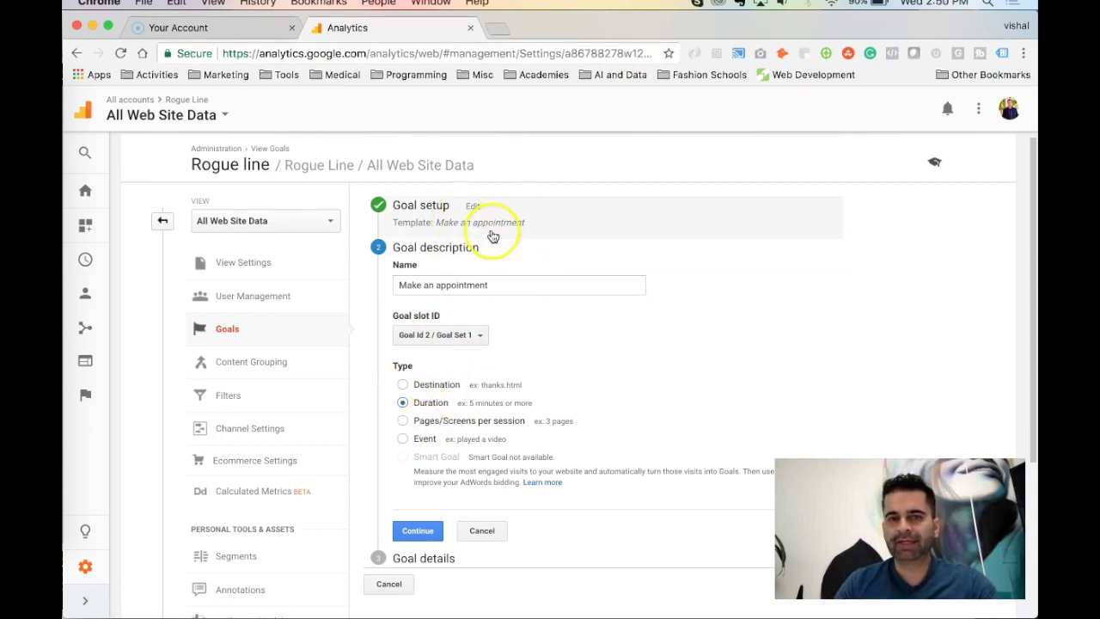
click(550, 402)
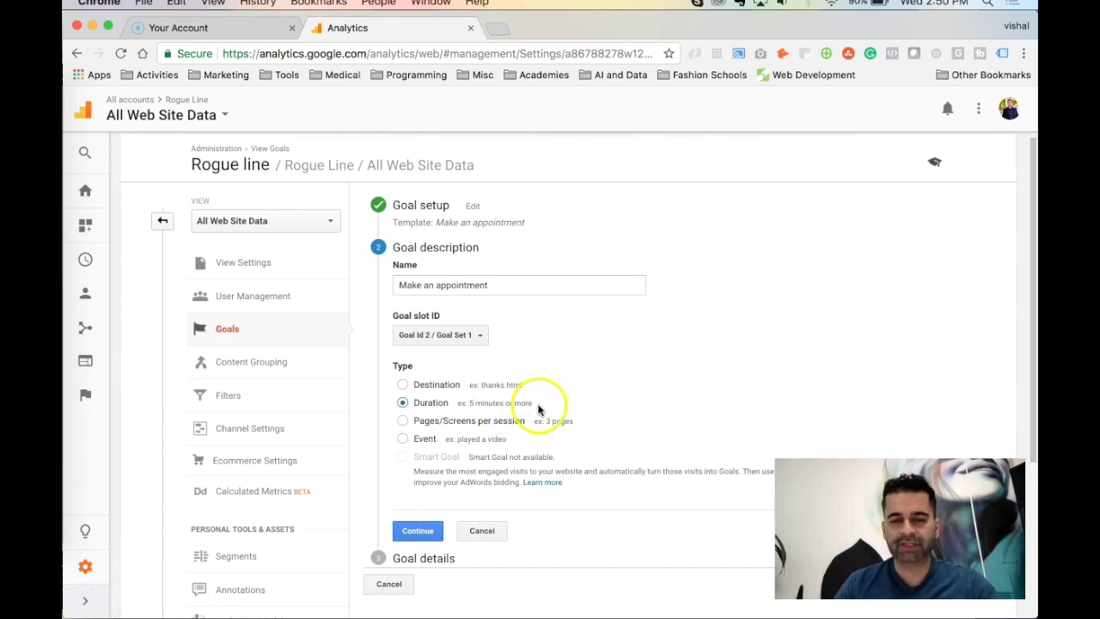
click(403, 422)
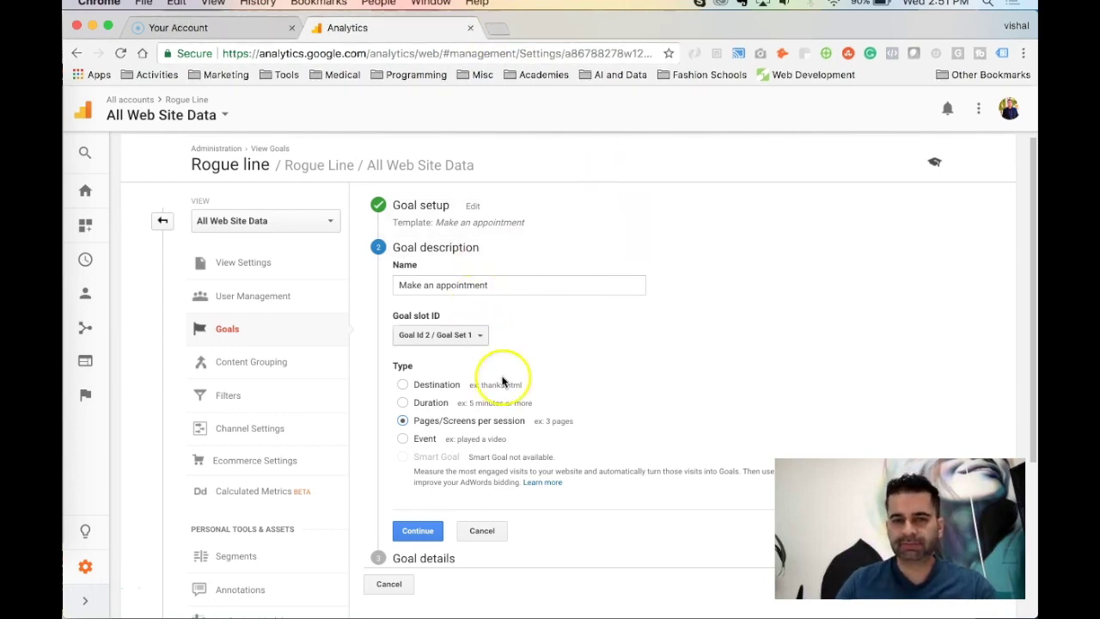
click(402, 439)
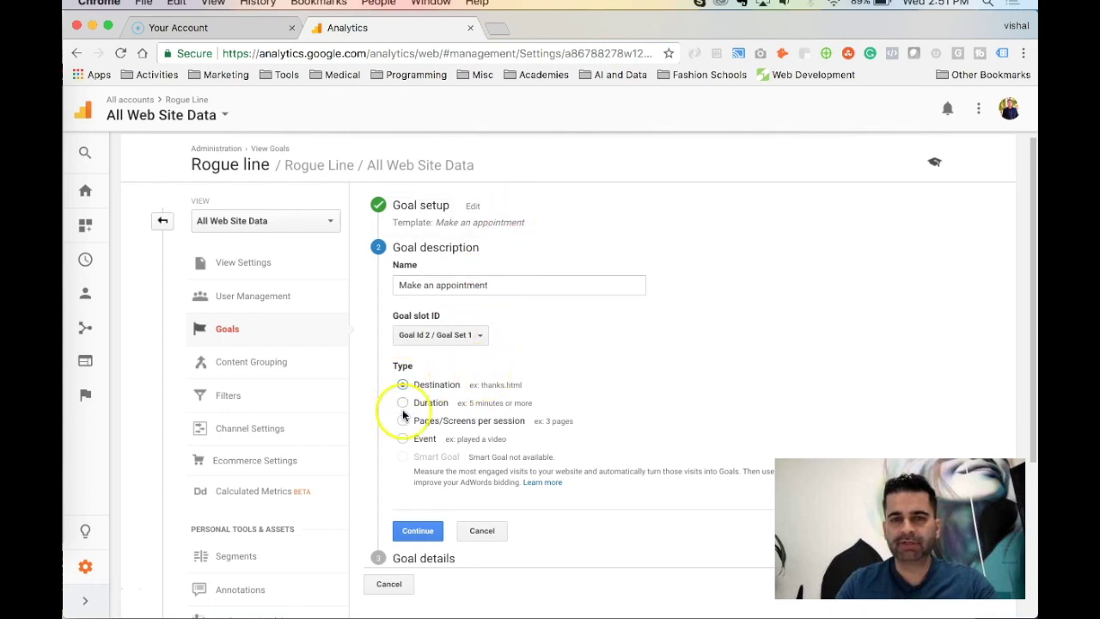
Continue with the Destination goal type and set the destination to equal /thankyou-appointment-booking.
click(418, 530)
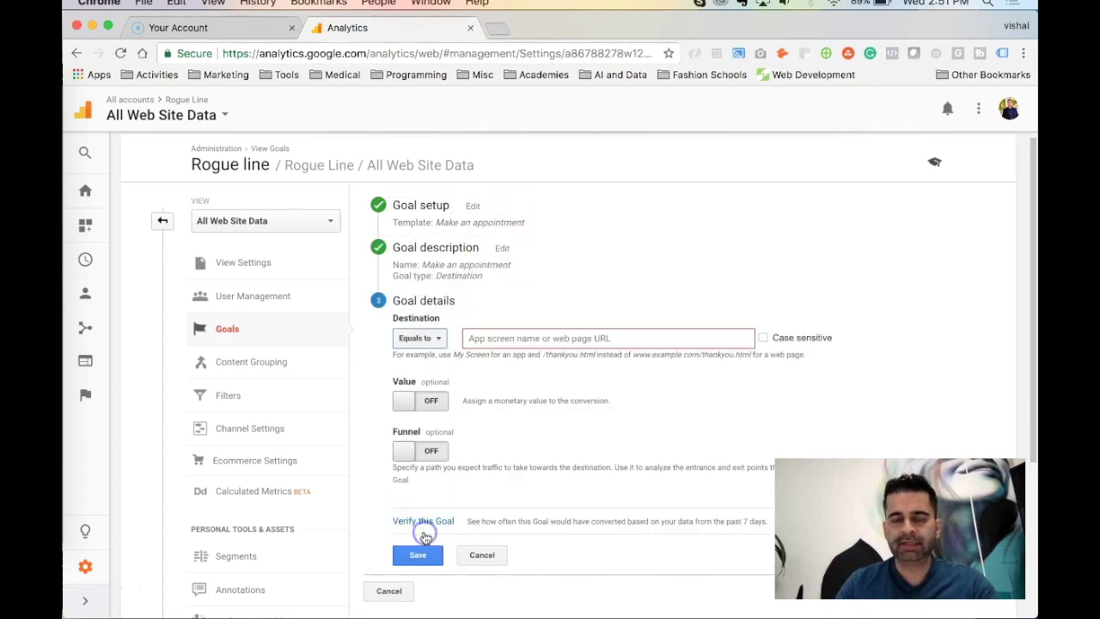
click(441, 342)
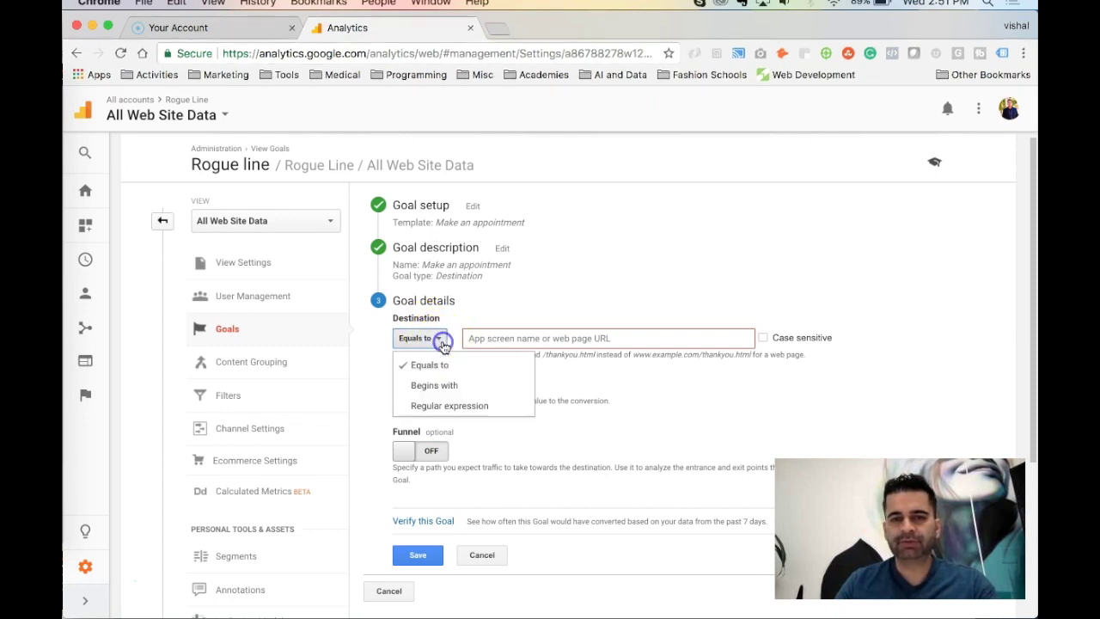
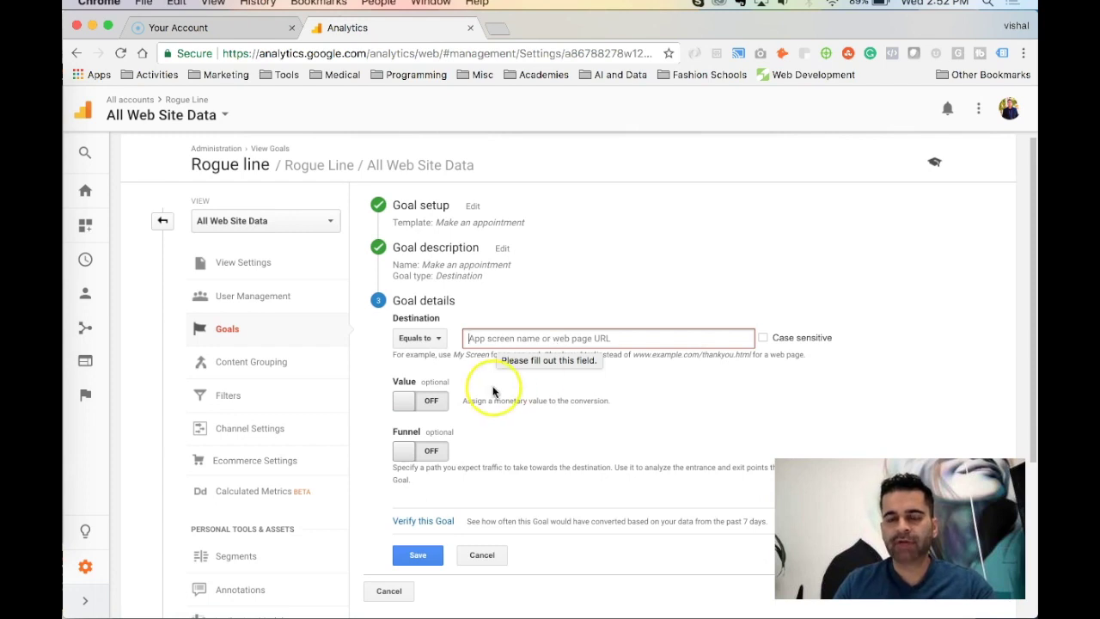
text(/thankyou-appointment-bo)
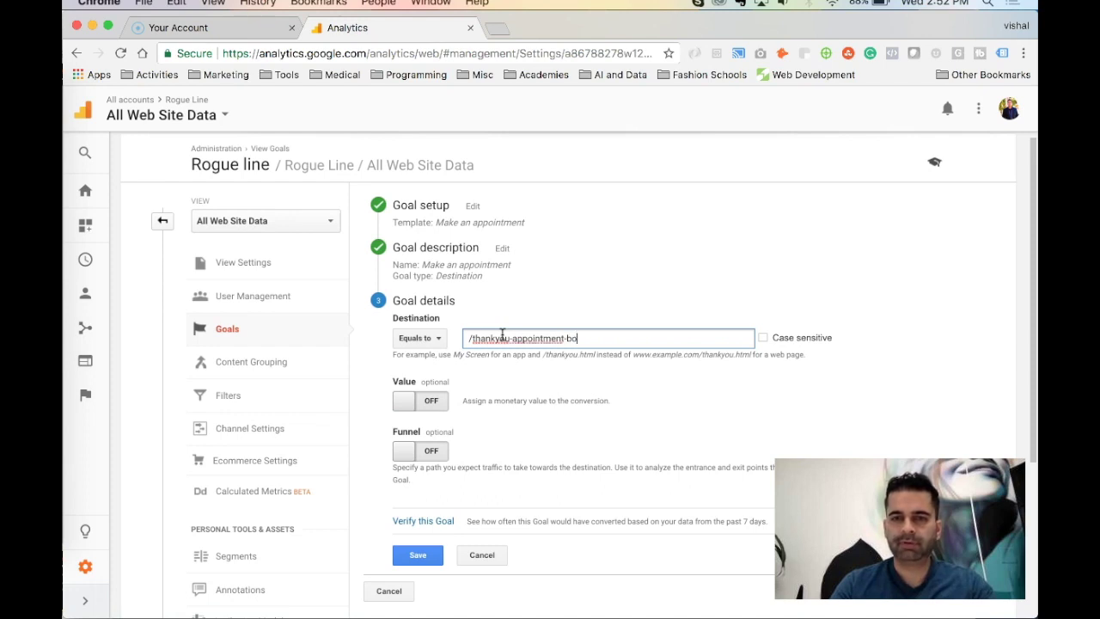
text(g)
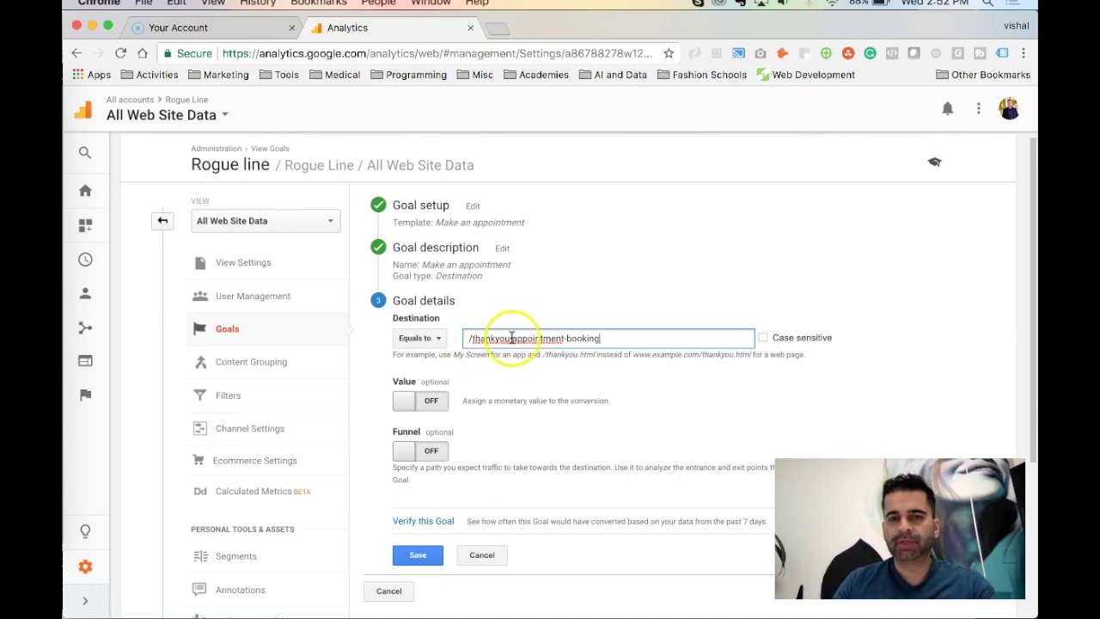
drag(604, 339, 480, 338)
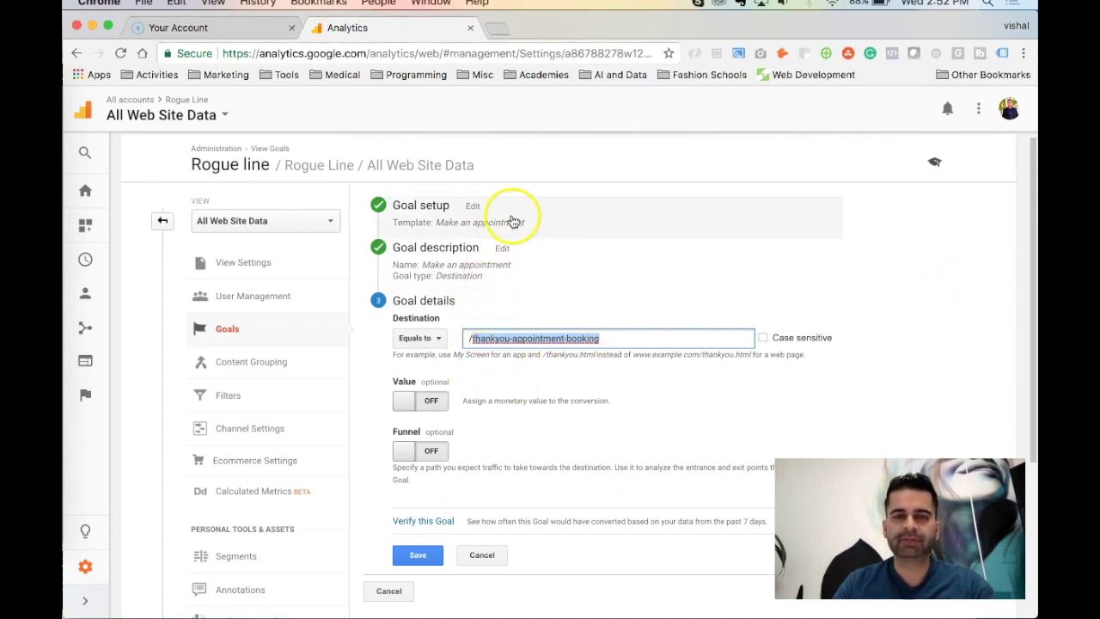
click(365, 351)
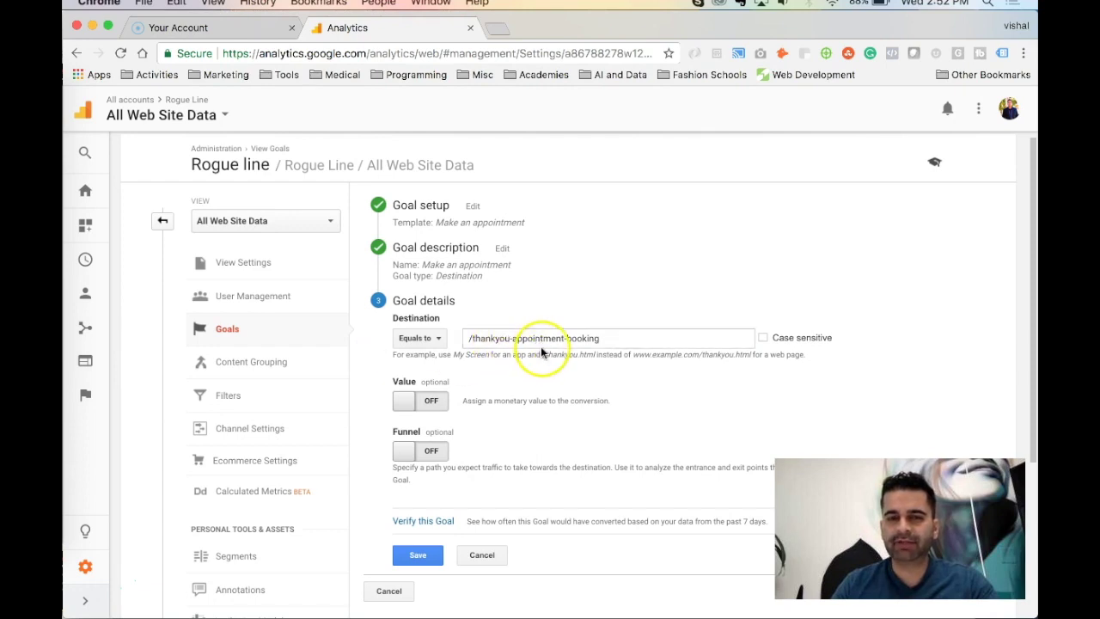
drag(599, 339, 469, 339)
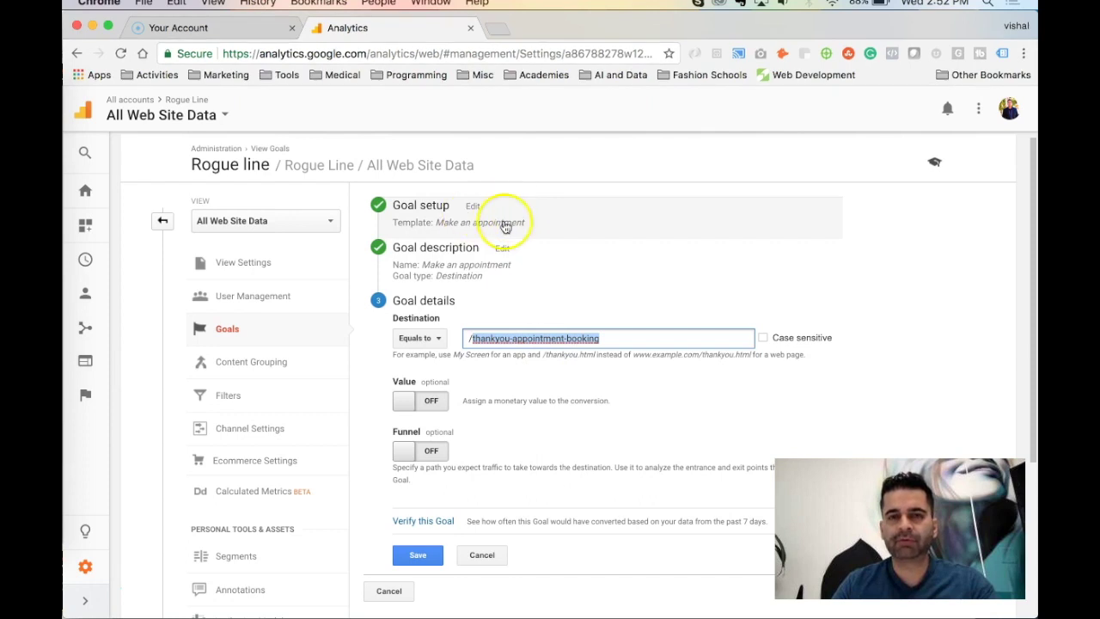
click(615, 338)
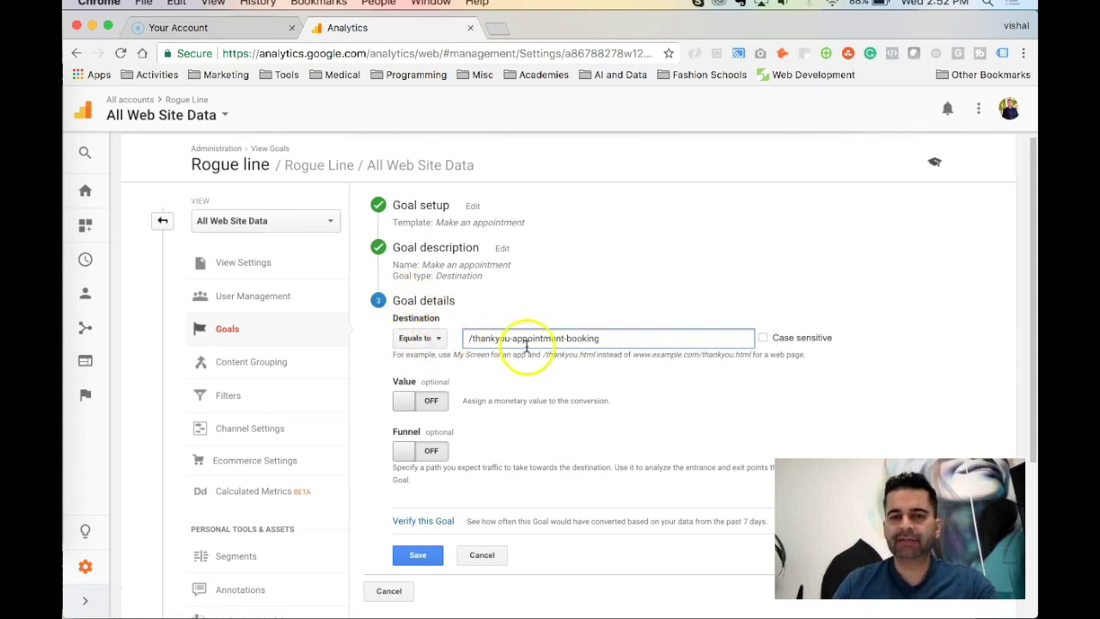
Enable a monetary value for the goal and set it to 50 USD.
scroll(386, 413, down, 1)
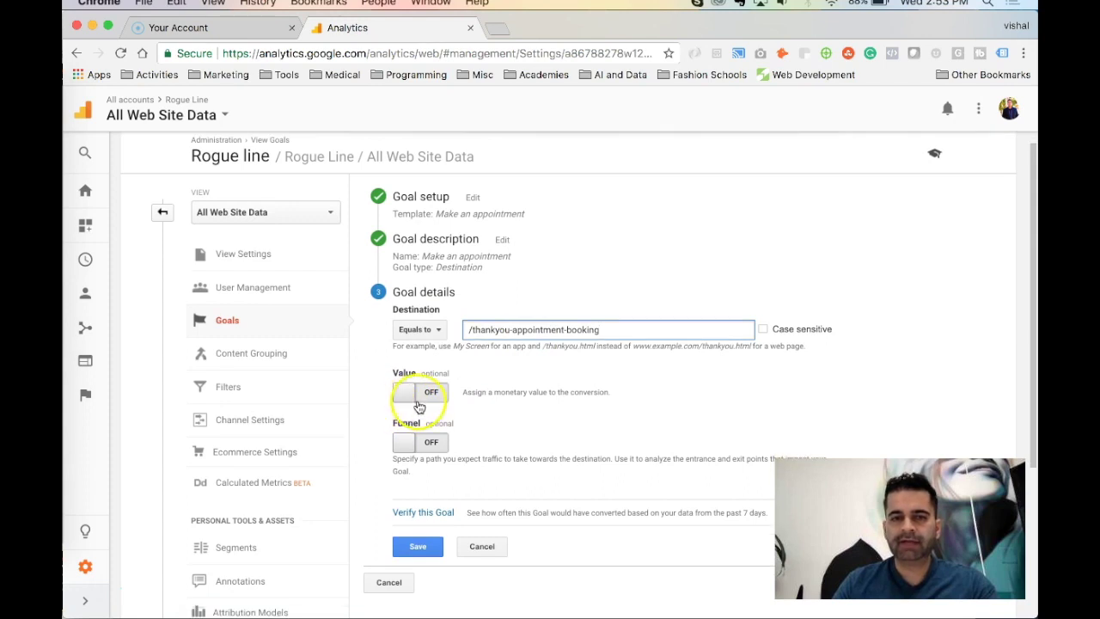
click(410, 393)
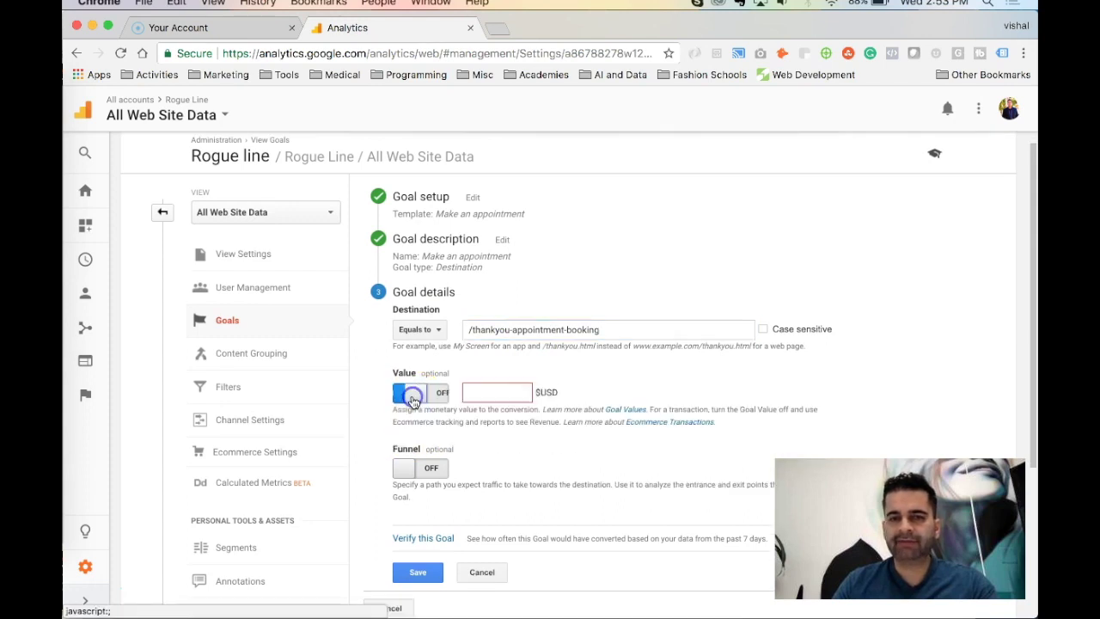
click(496, 394)
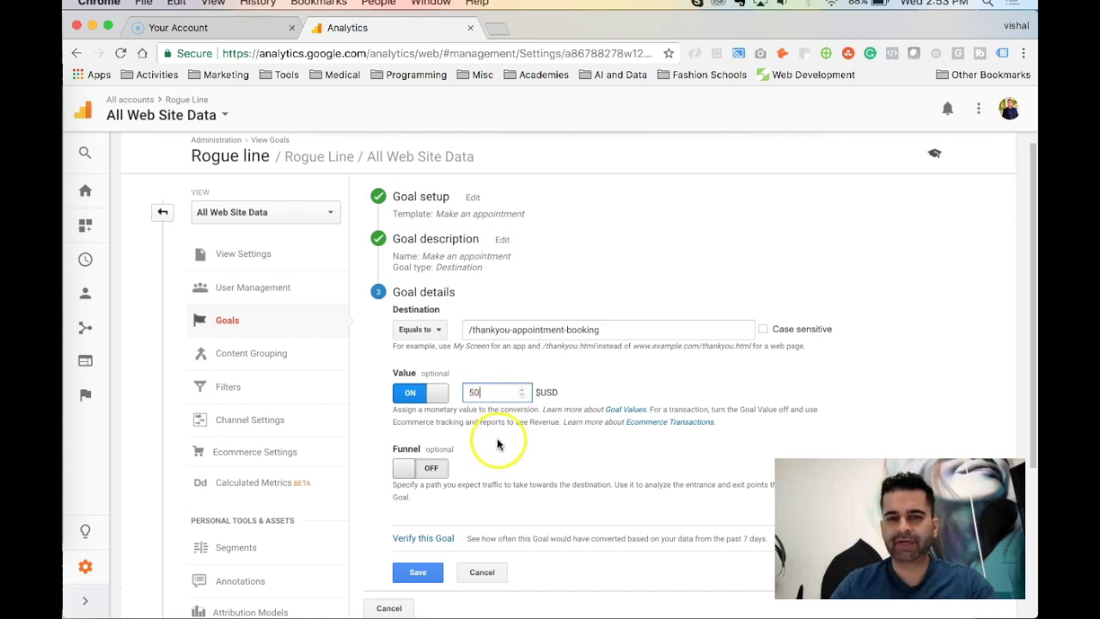
Enable the goal's funnel and name its first step Appointment page.
click(415, 468)
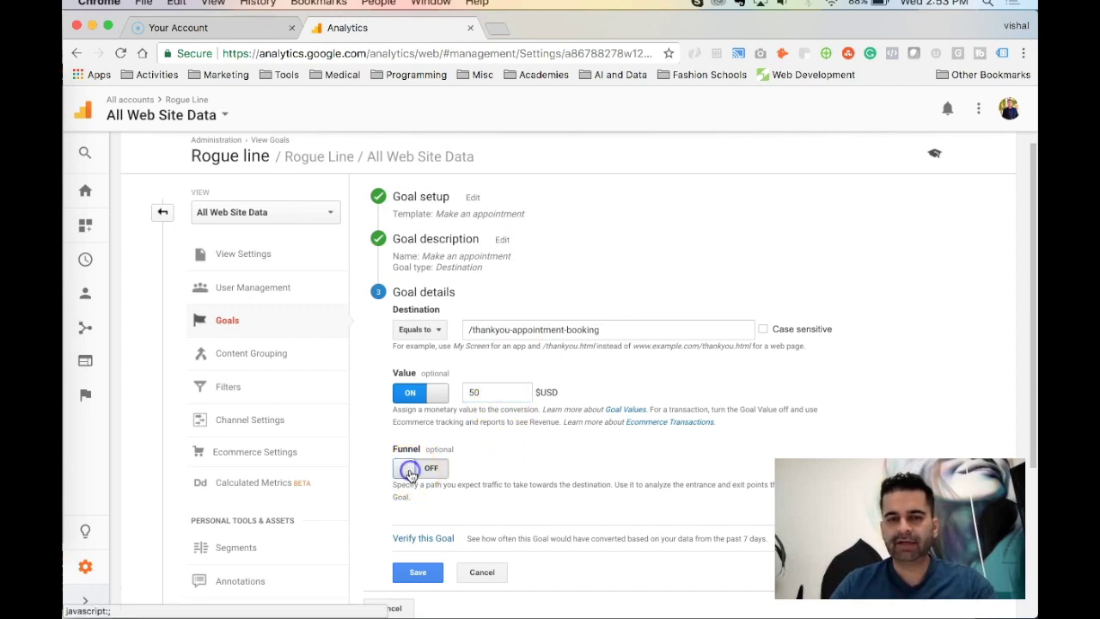
scroll(411, 476, down, 2)
click(457, 477)
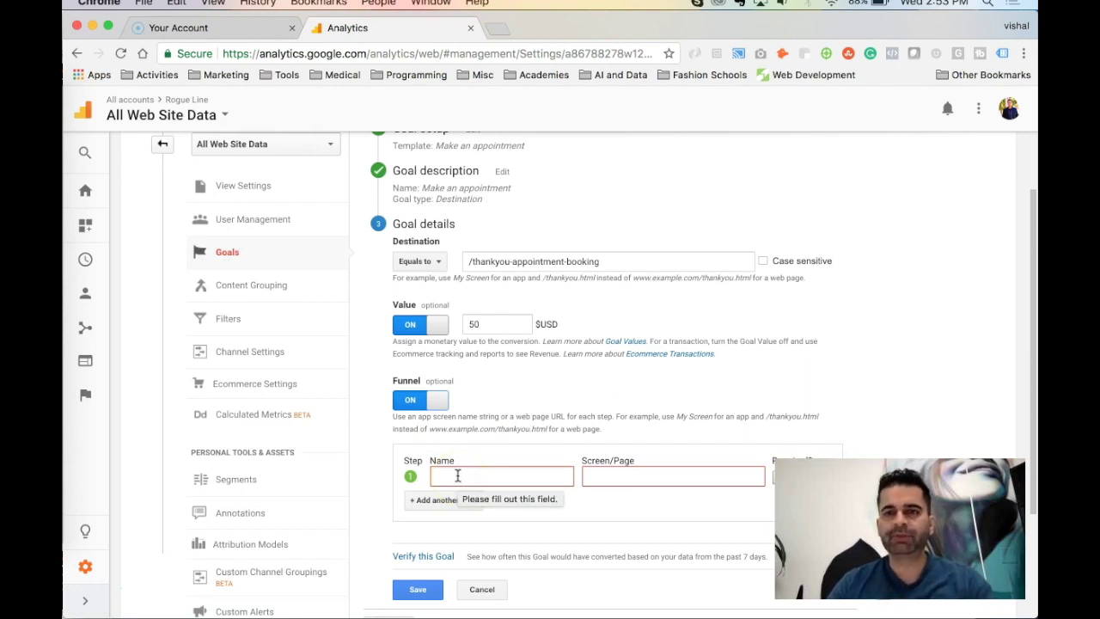
click(472, 478)
text(Appointment)
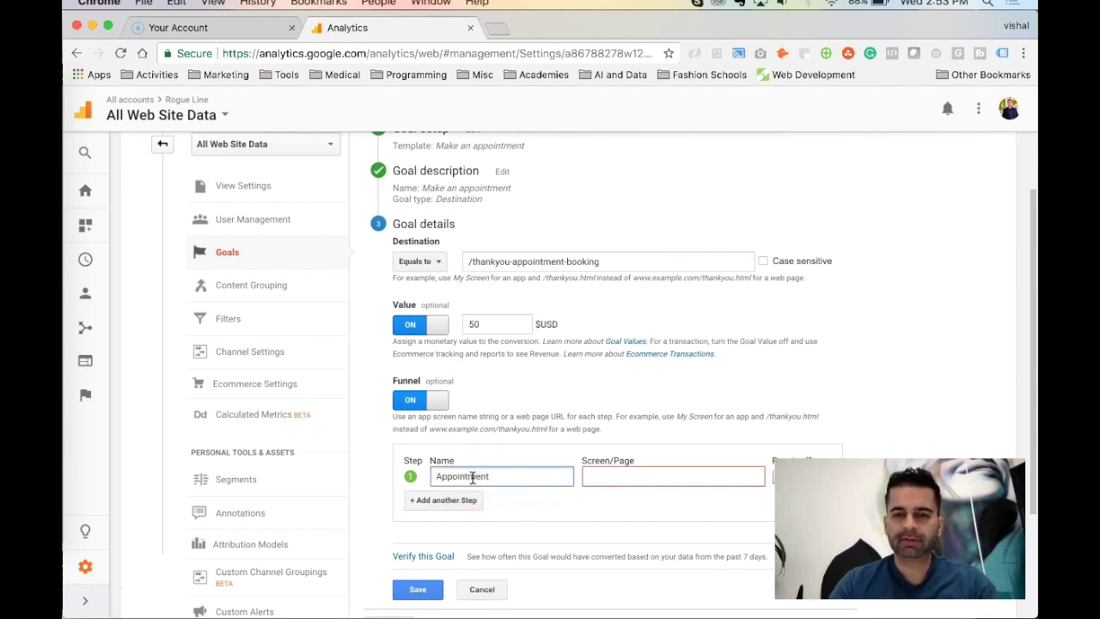
text( page)
Set the first funnel step's page to /appointment and make the step required.
click(592, 478)
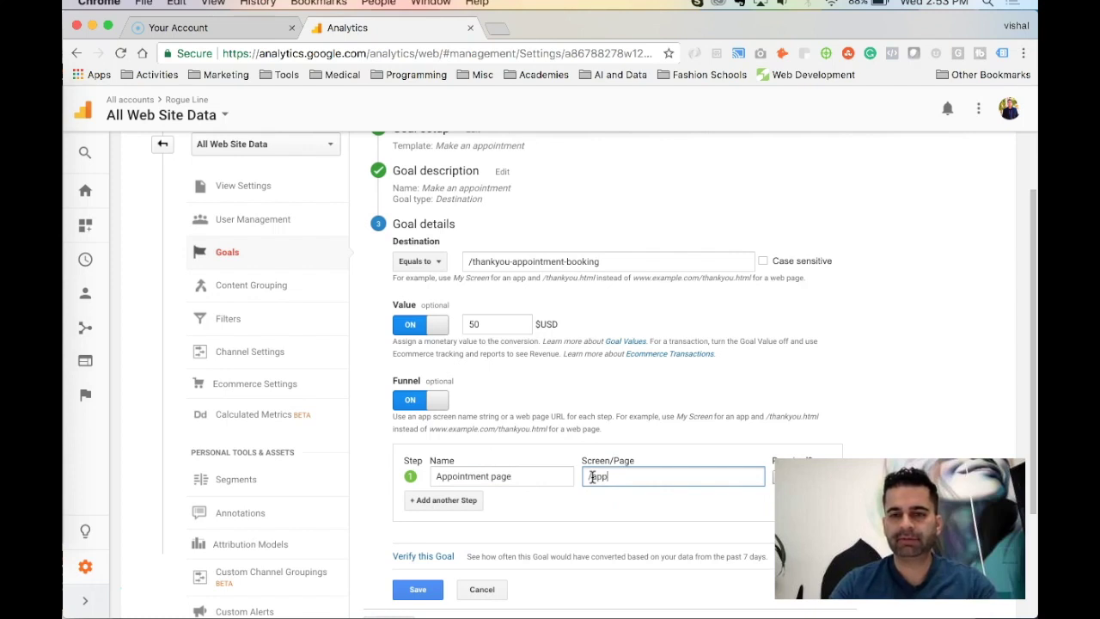
click(918, 371)
scroll(918, 374, down, 1)
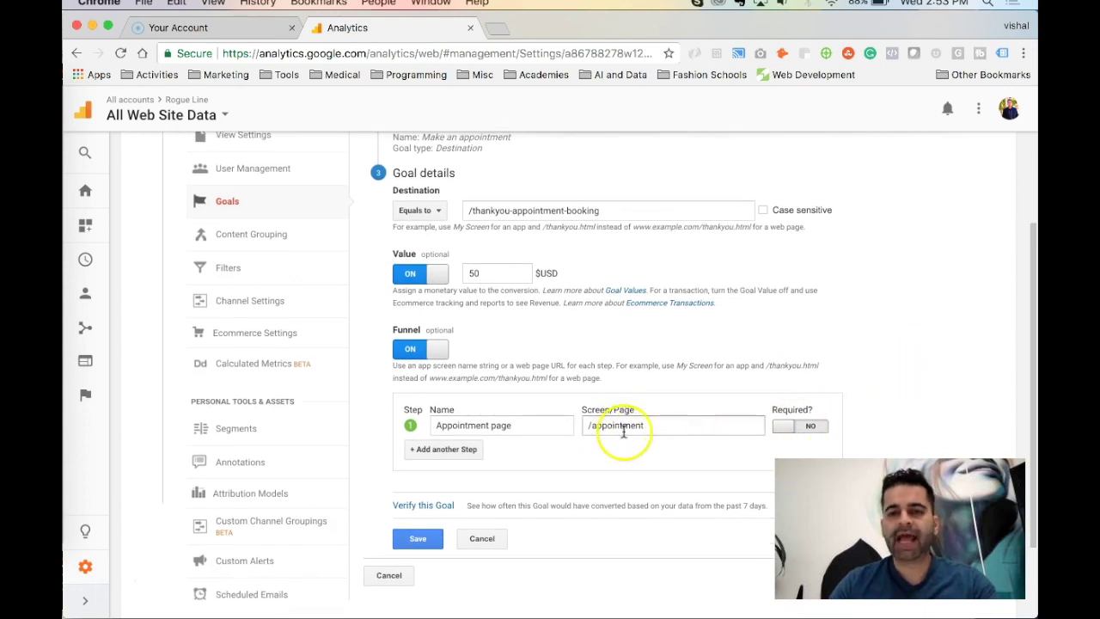
click(791, 430)
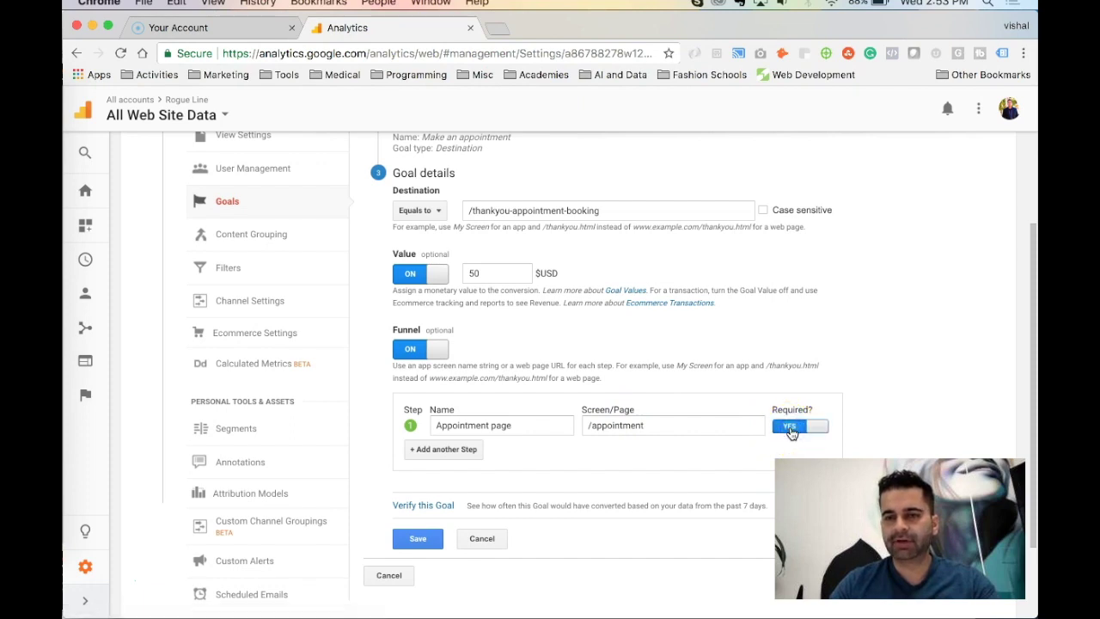
click(795, 428)
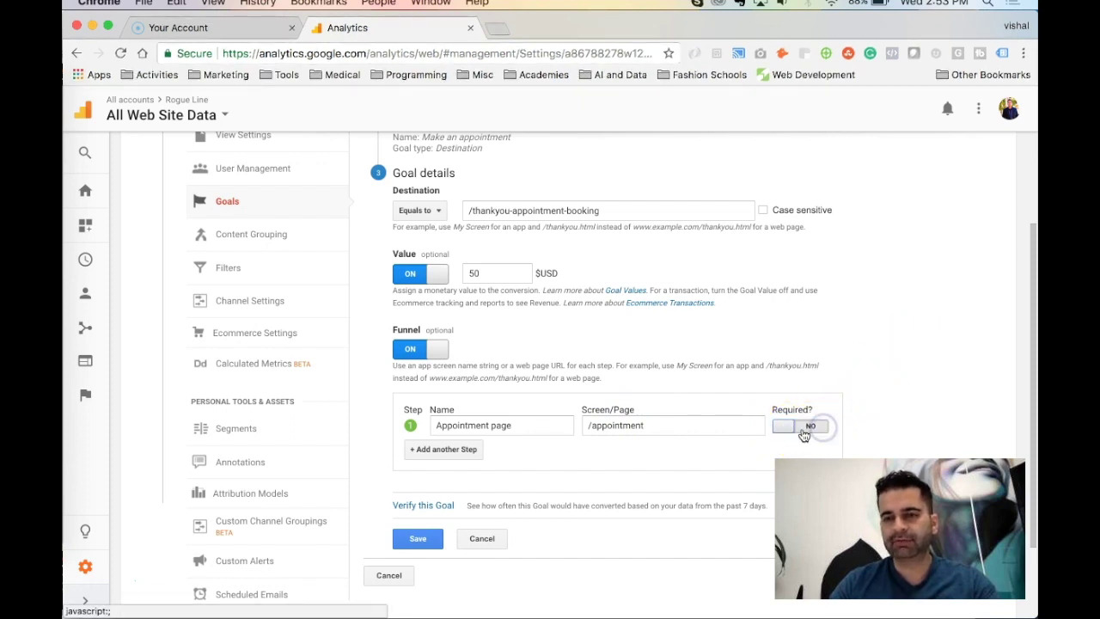
click(784, 429)
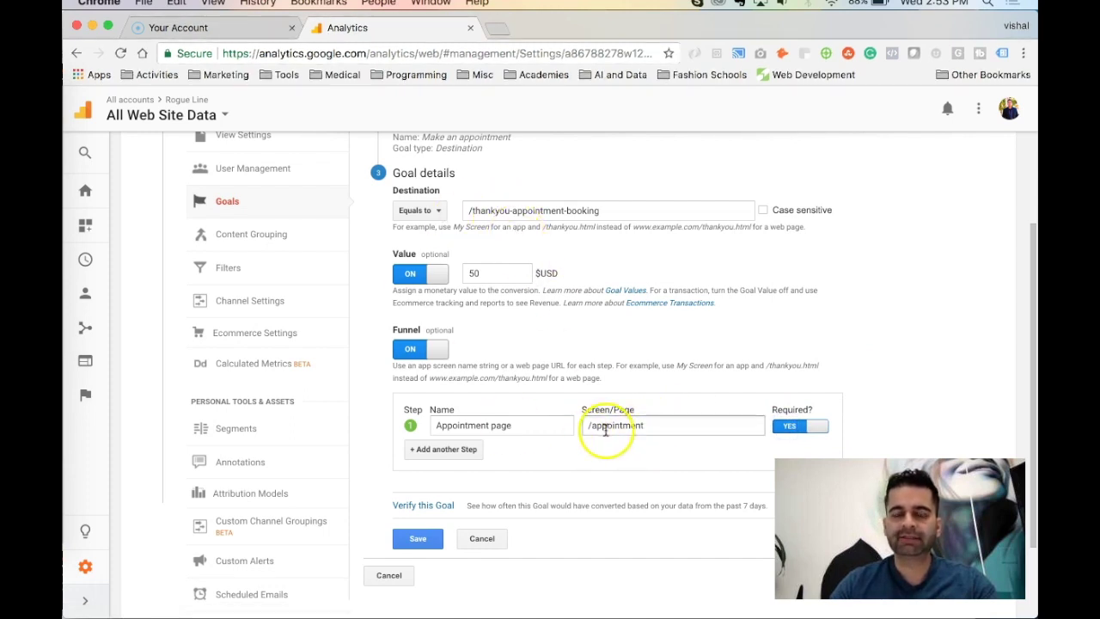
click(437, 462)
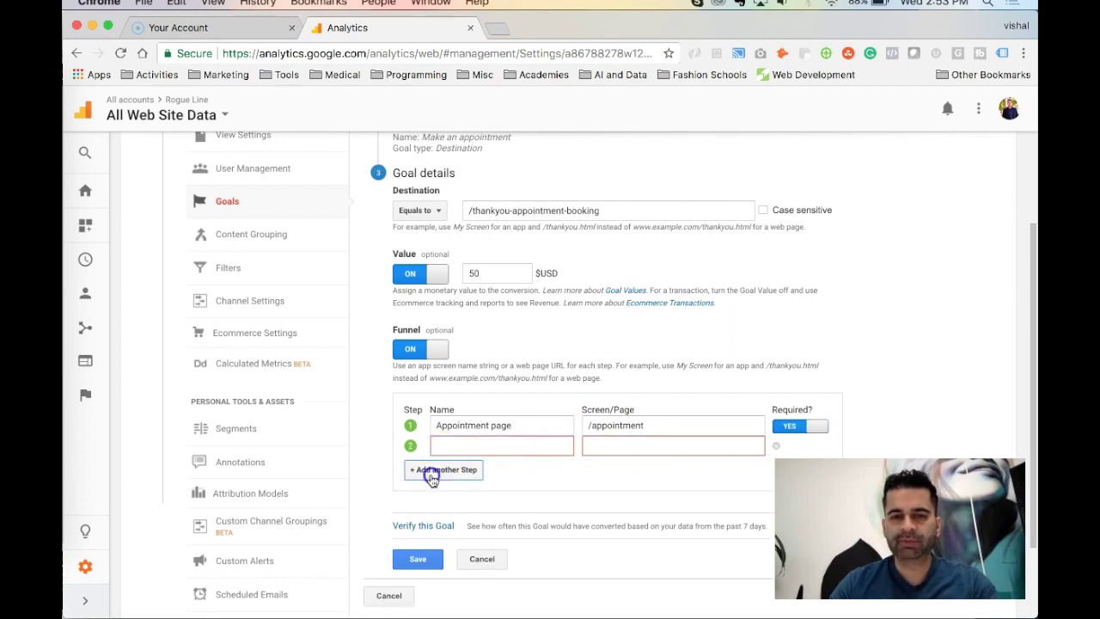
click(442, 470)
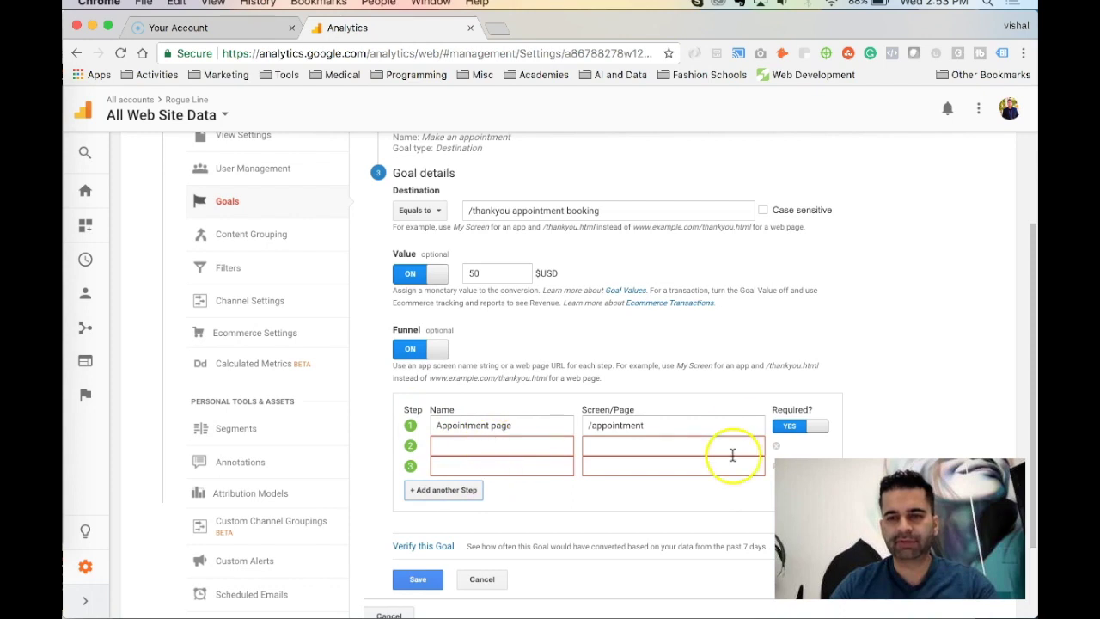
click(777, 447)
click(777, 446)
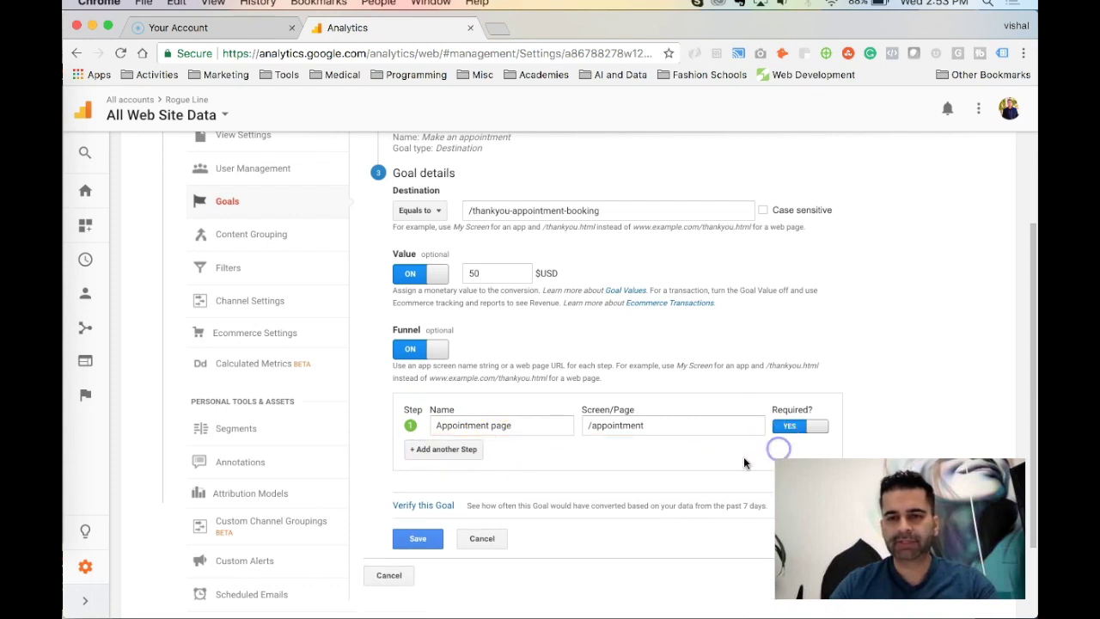
Save the Make an appointment goal with its value and single-step funnel.
scroll(381, 482, down, 2)
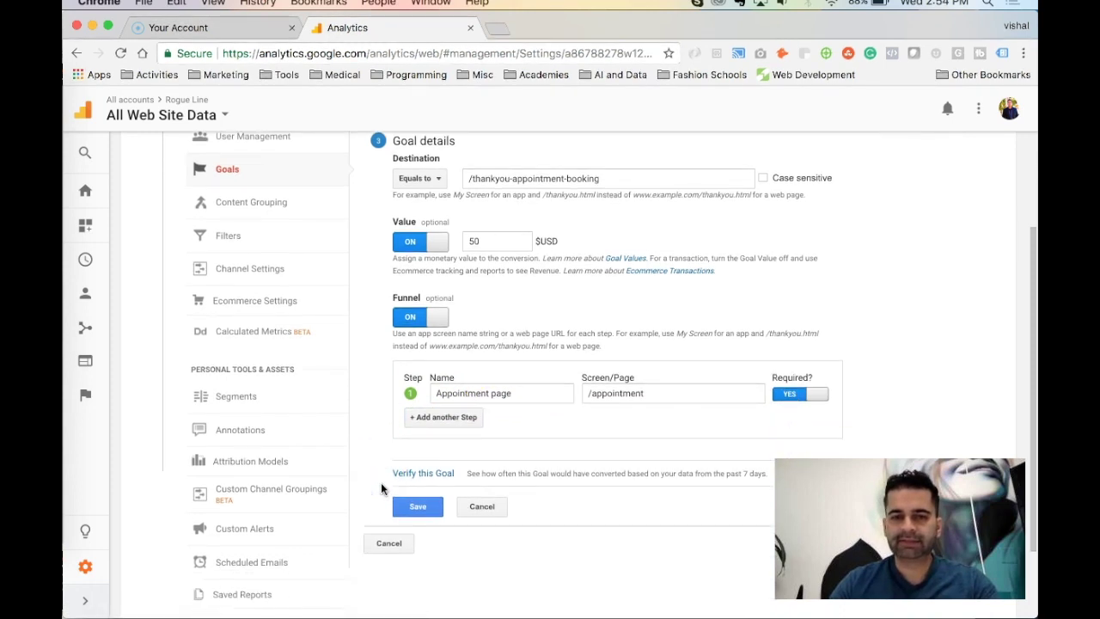
click(414, 492)
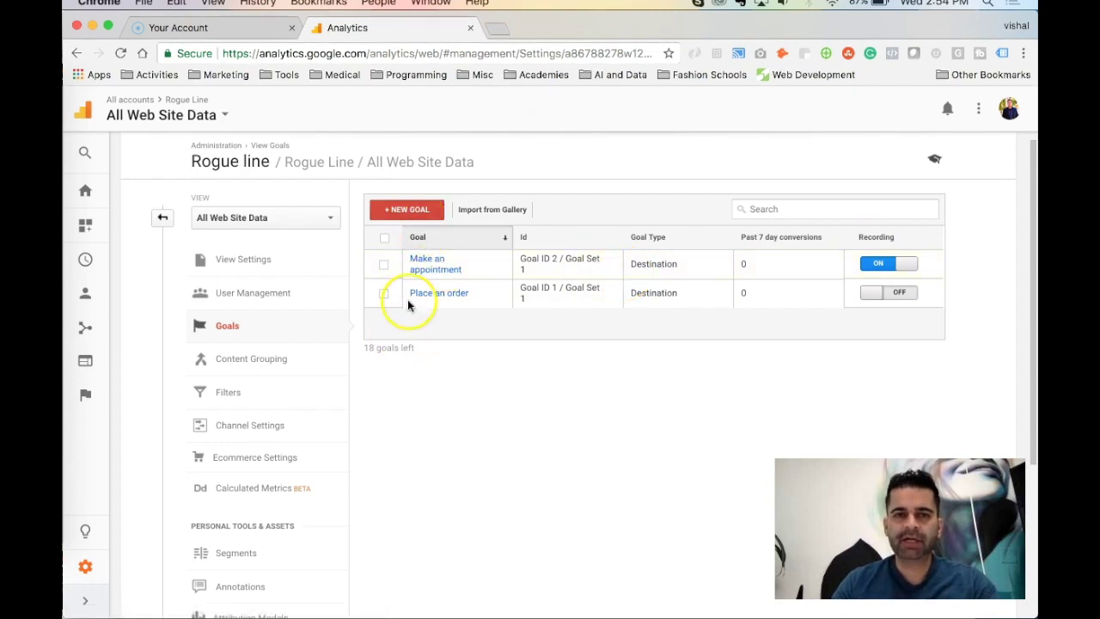
click(415, 212)
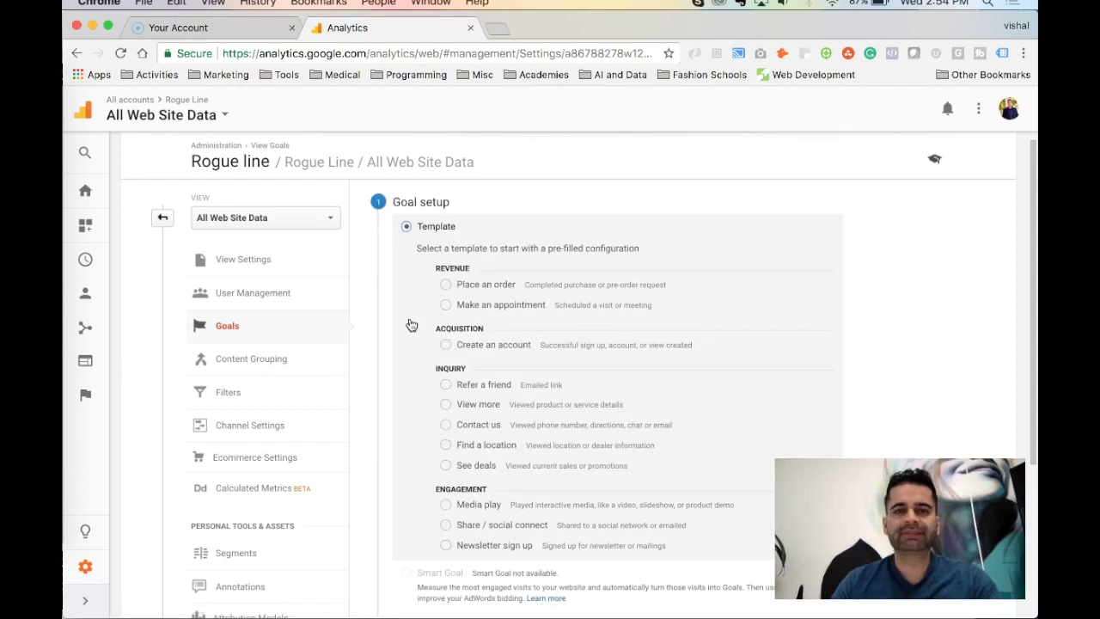
scroll(411, 323, down, 3)
click(446, 440)
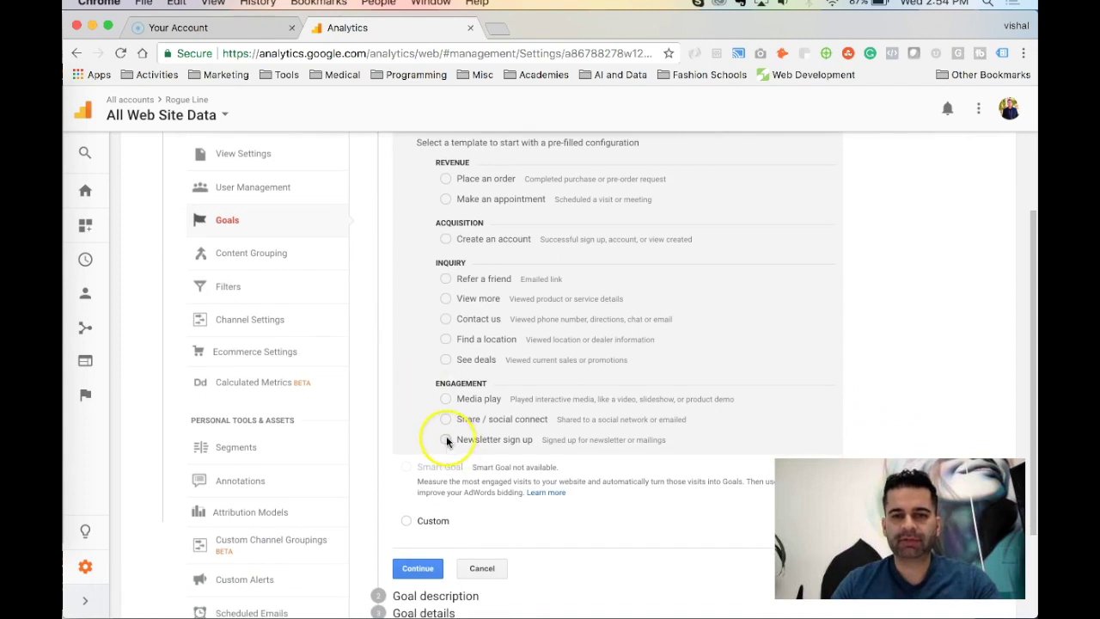
click(446, 440)
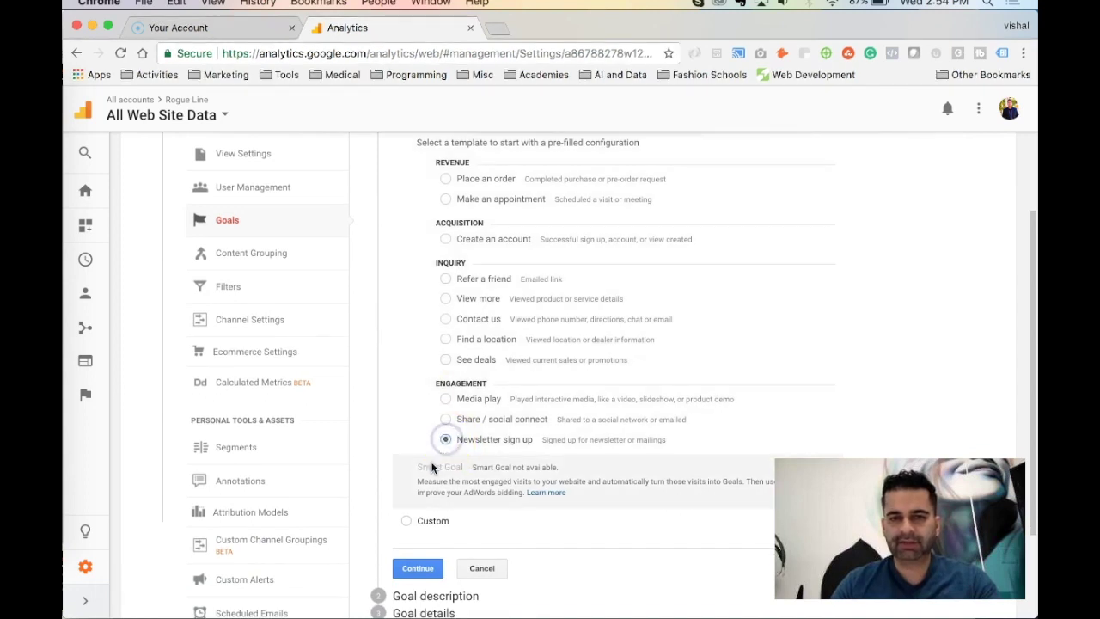
scroll(422, 471, down, 1)
scroll(422, 393, up, 3)
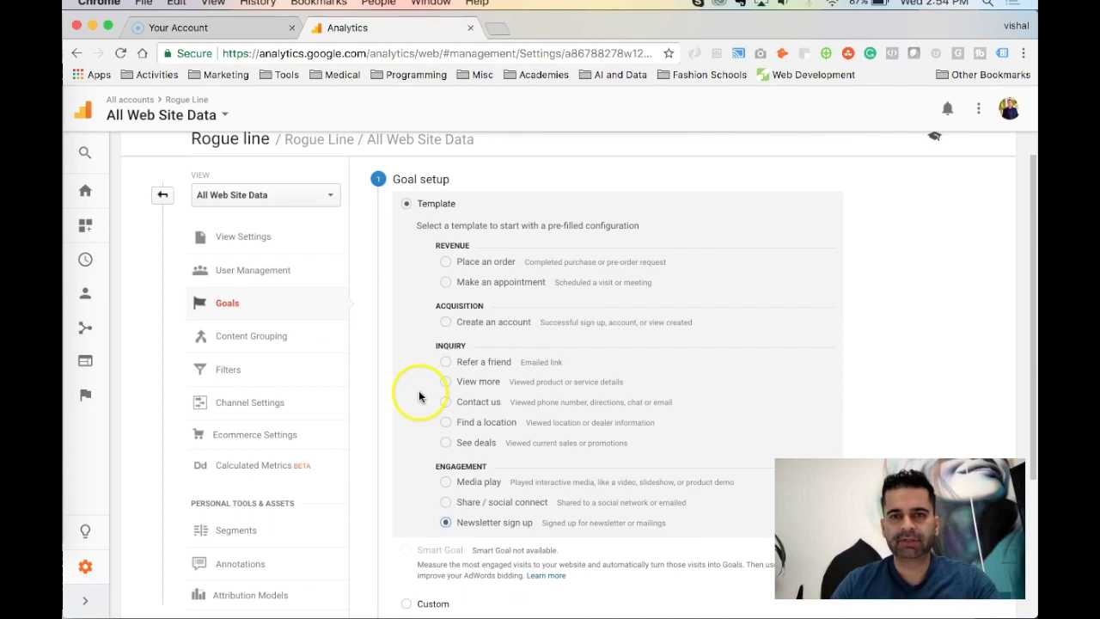
click(446, 323)
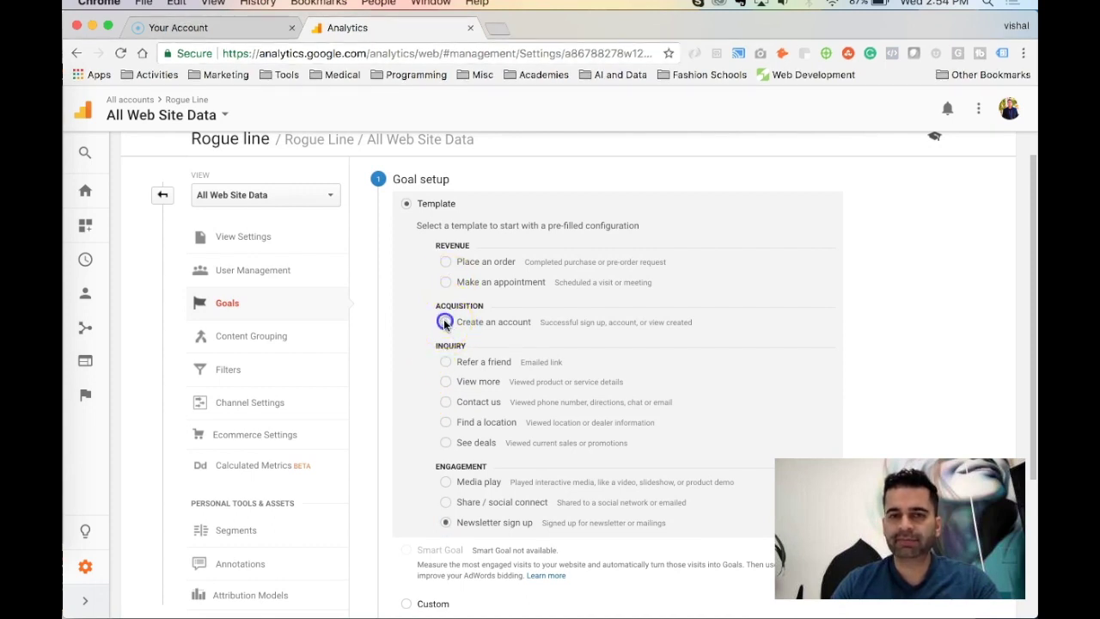
scroll(423, 412, down, 3)
click(422, 525)
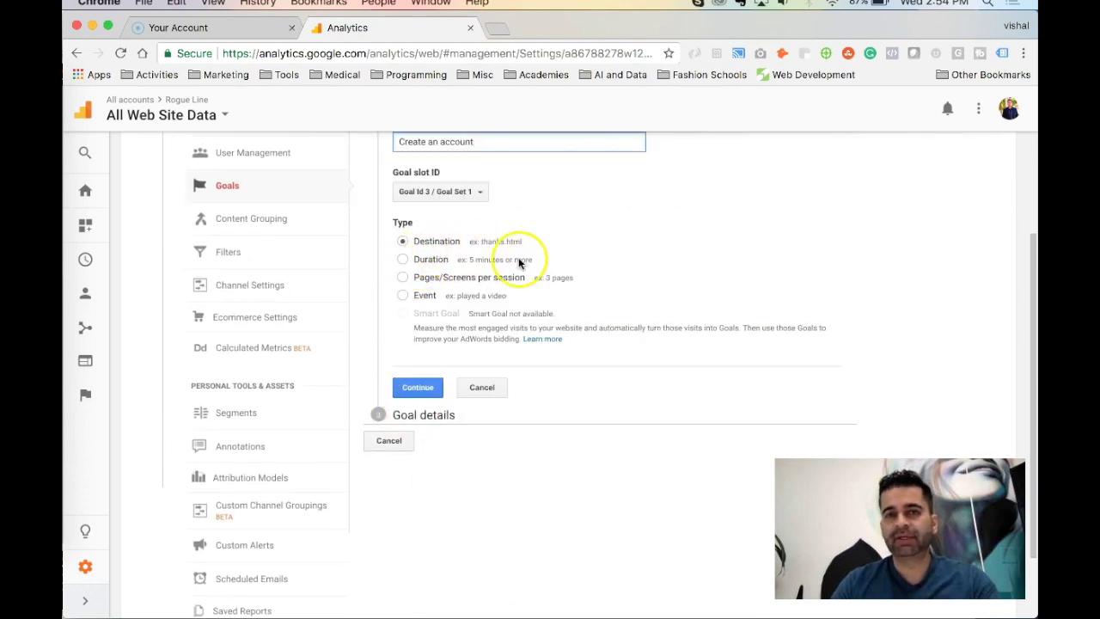
scroll(498, 241, up, 1)
click(512, 198)
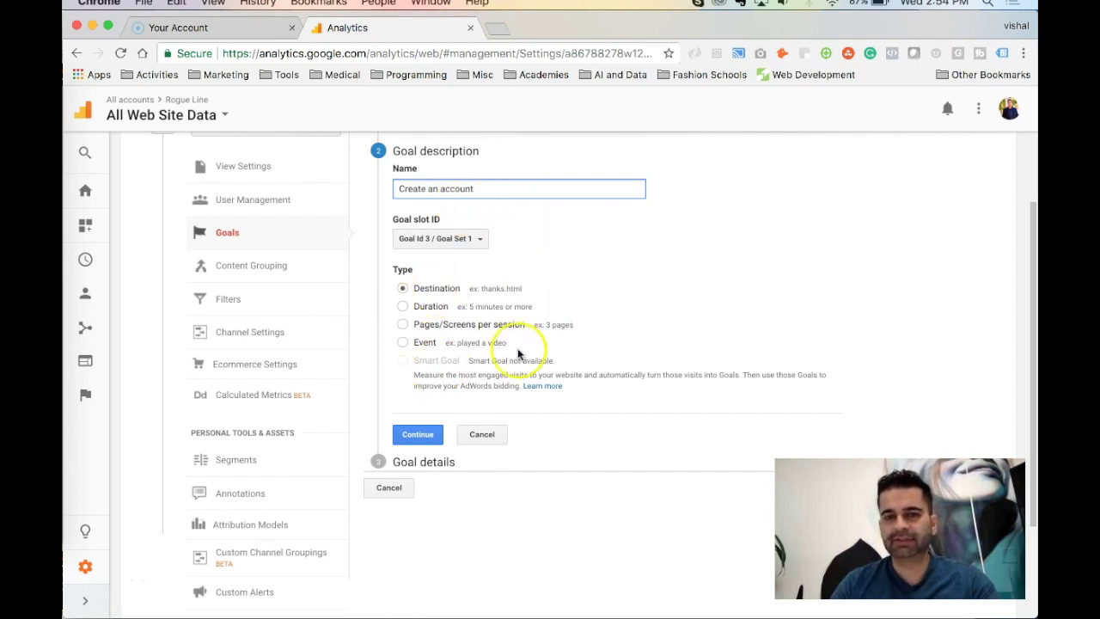
click(418, 434)
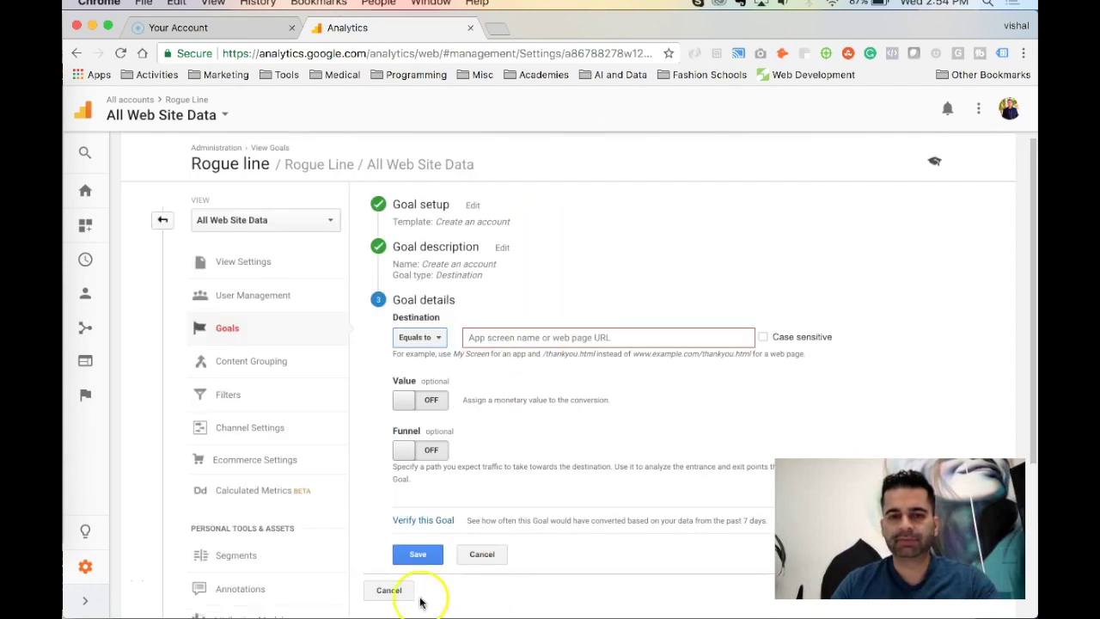
click(404, 590)
click(424, 383)
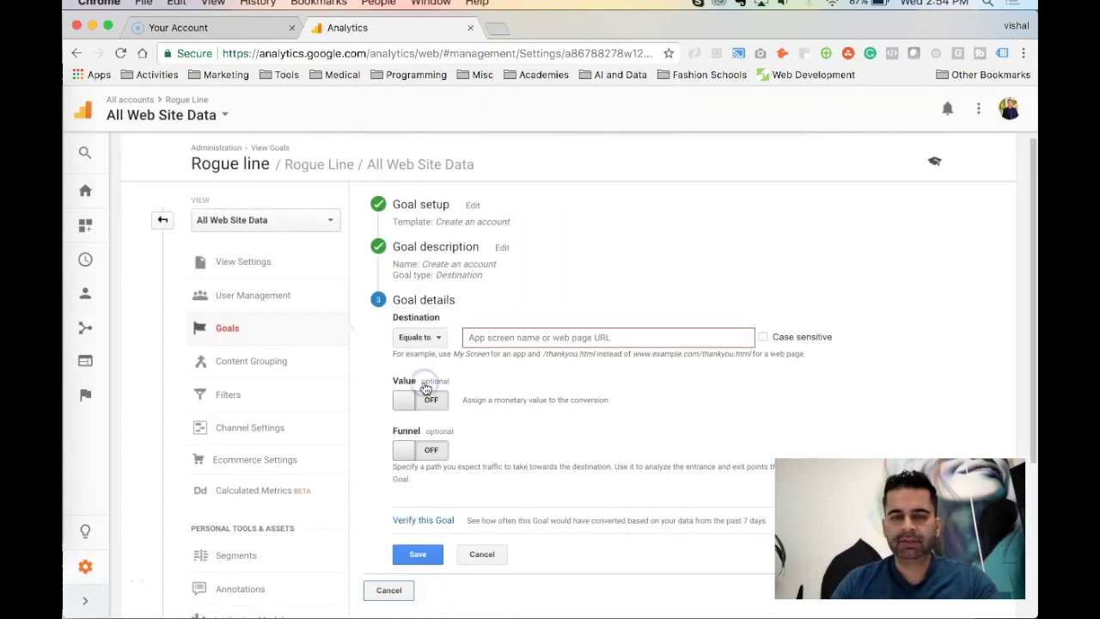
Start a new goal and choose the Custom goal setup instead of a template.
click(421, 210)
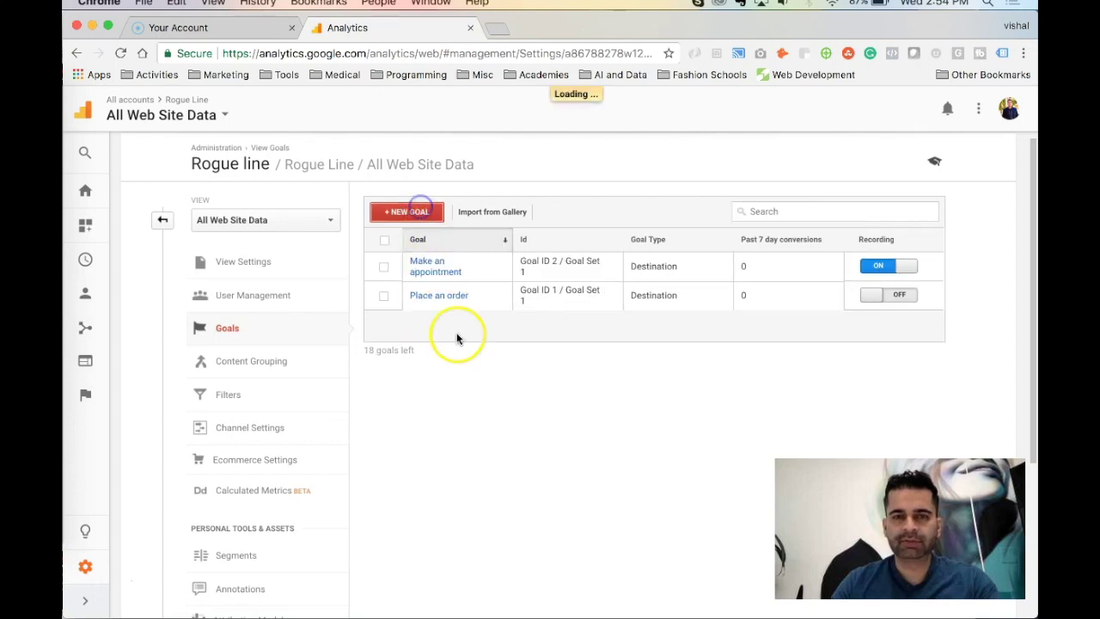
click(436, 395)
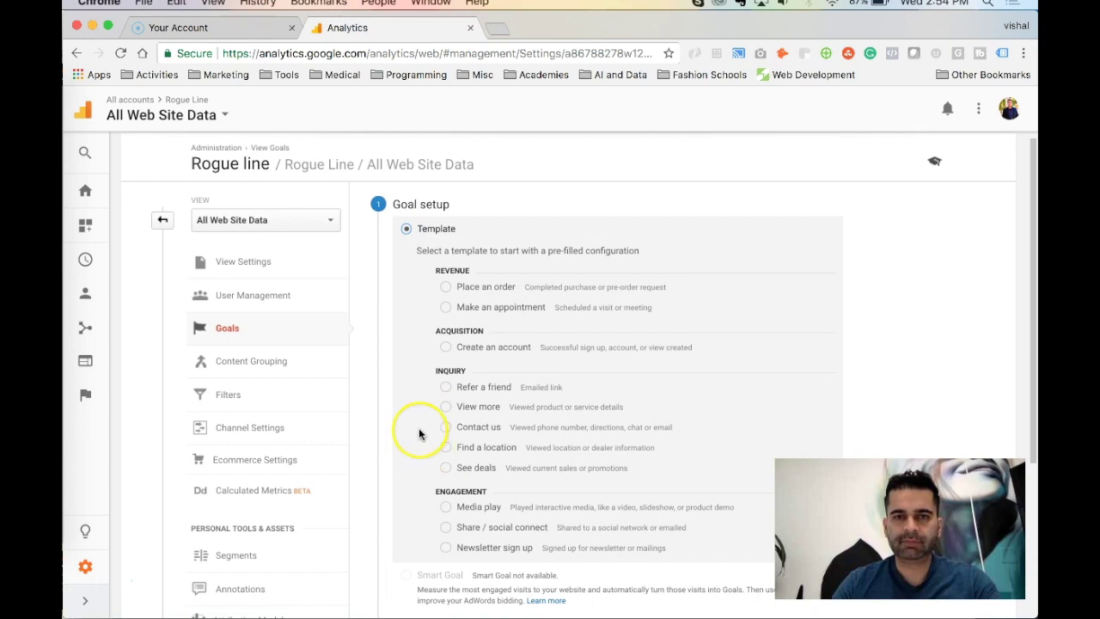
scroll(419, 433, down, 1)
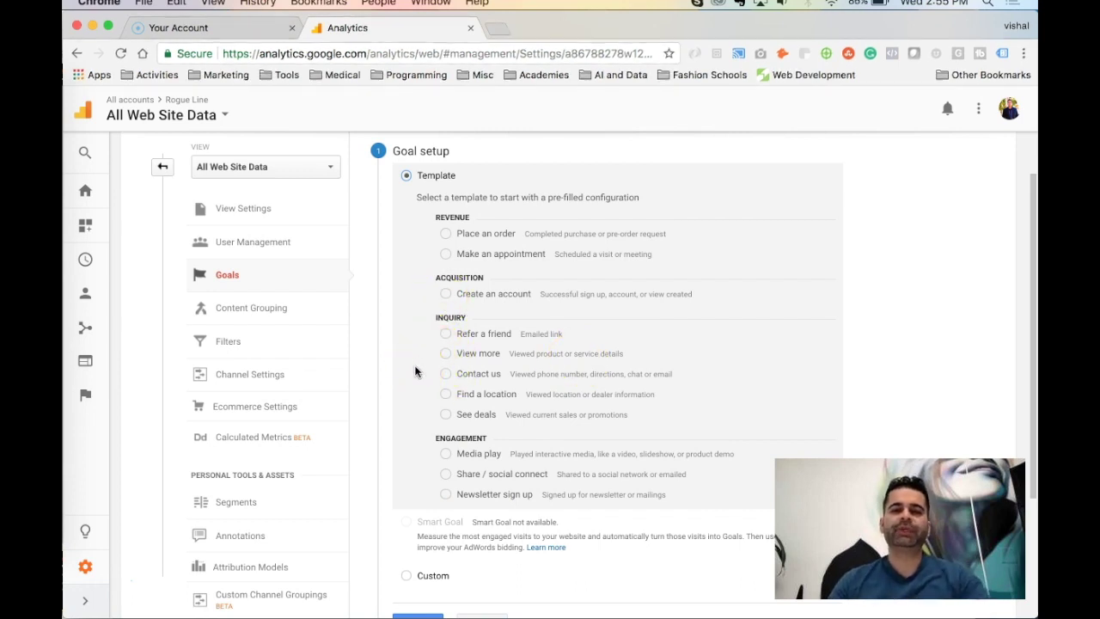
scroll(406, 299, down, 2)
click(406, 498)
scroll(402, 469, down, 1)
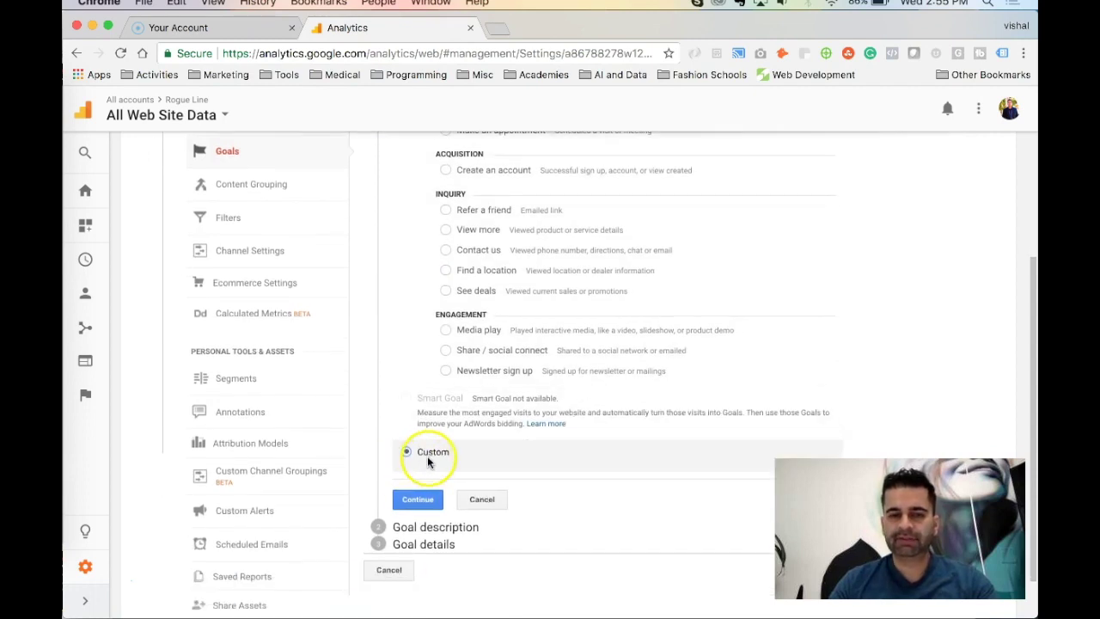
click(434, 455)
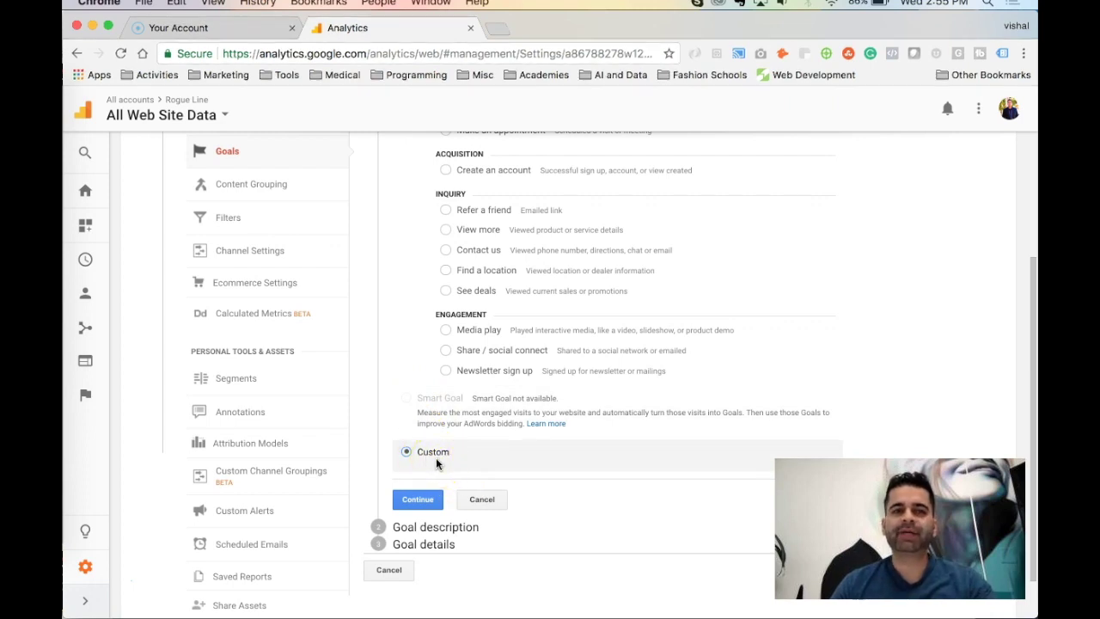
scroll(416, 296, up, 3)
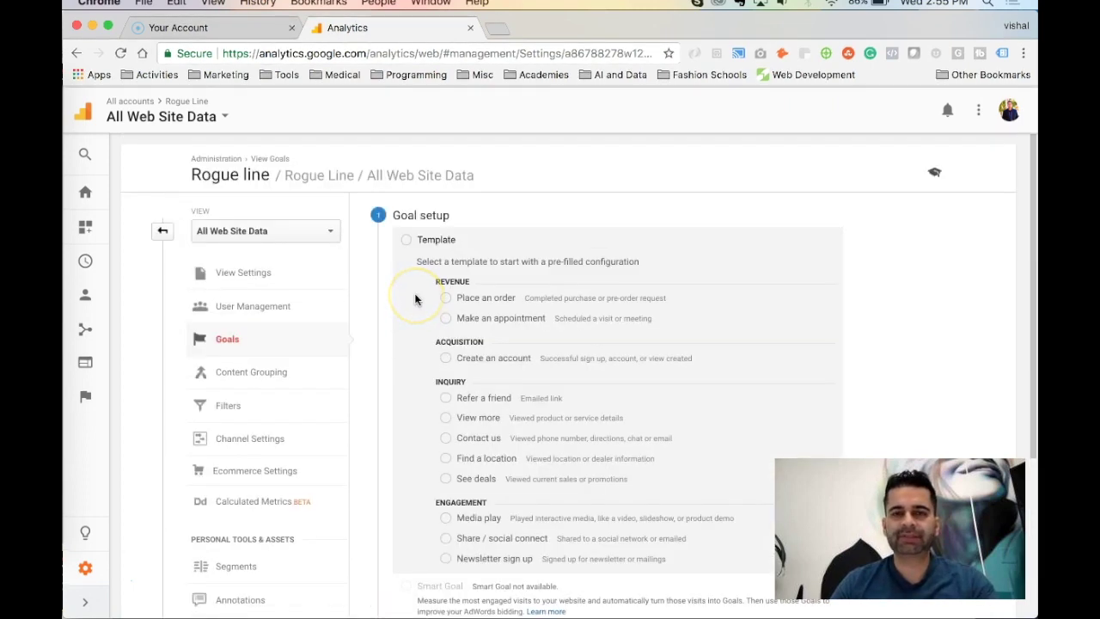
scroll(415, 299, down, 1)
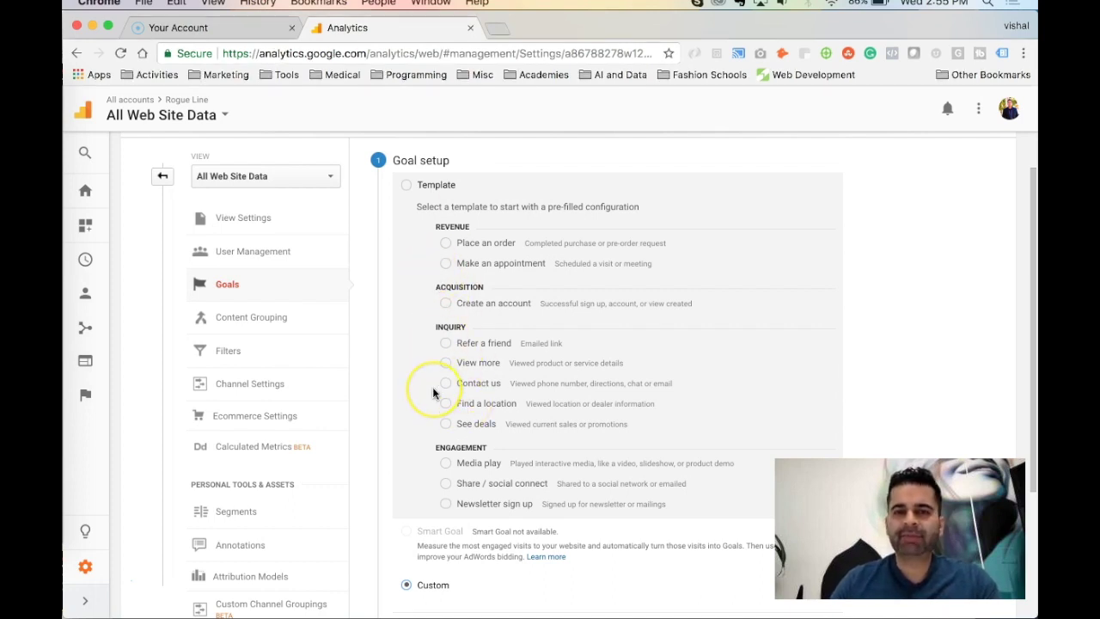
scroll(432, 387, down, 1)
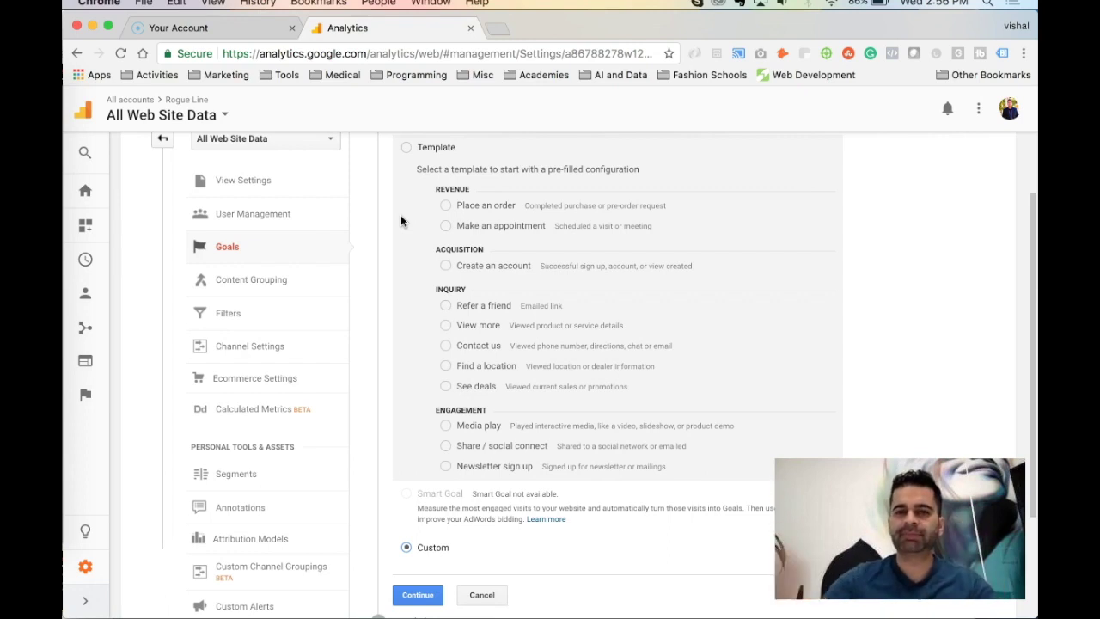
click(401, 267)
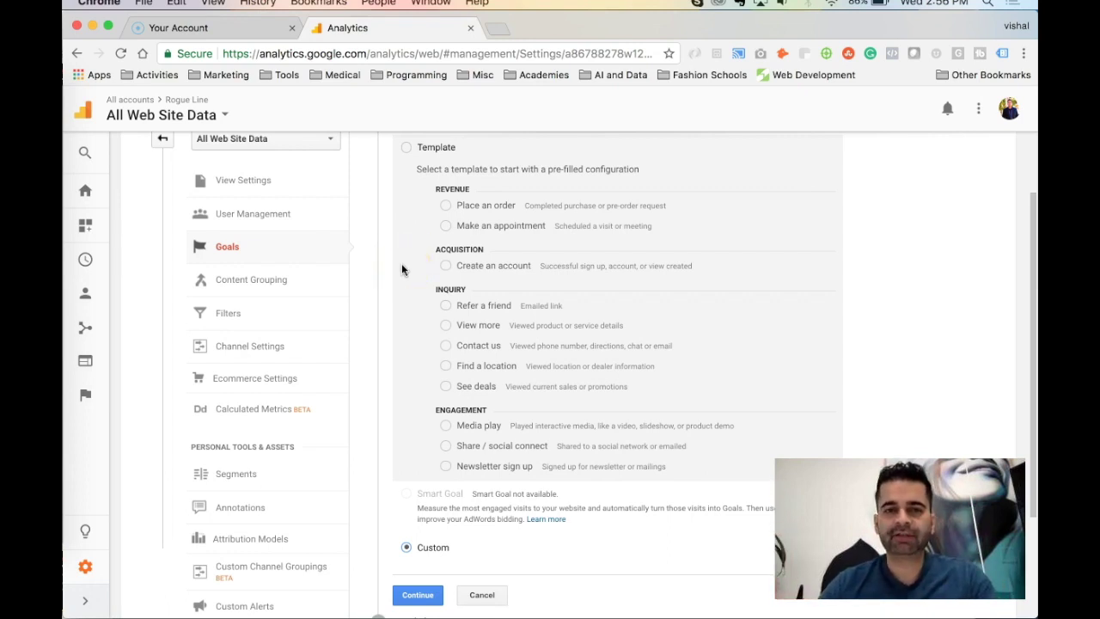